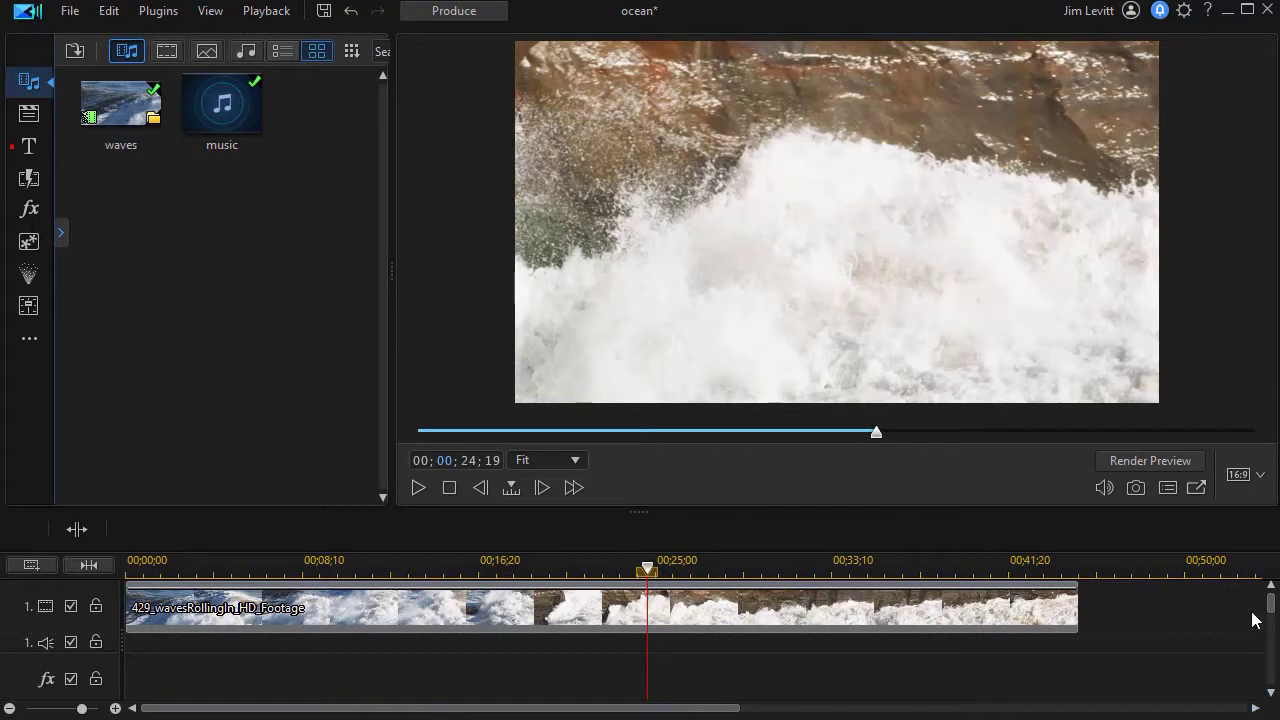
# Scroll the timeline down to reveal the disabled Impact audio clip on track 3
pyautogui.moveTo(1273, 609); pyautogui.dragTo(1271, 655)
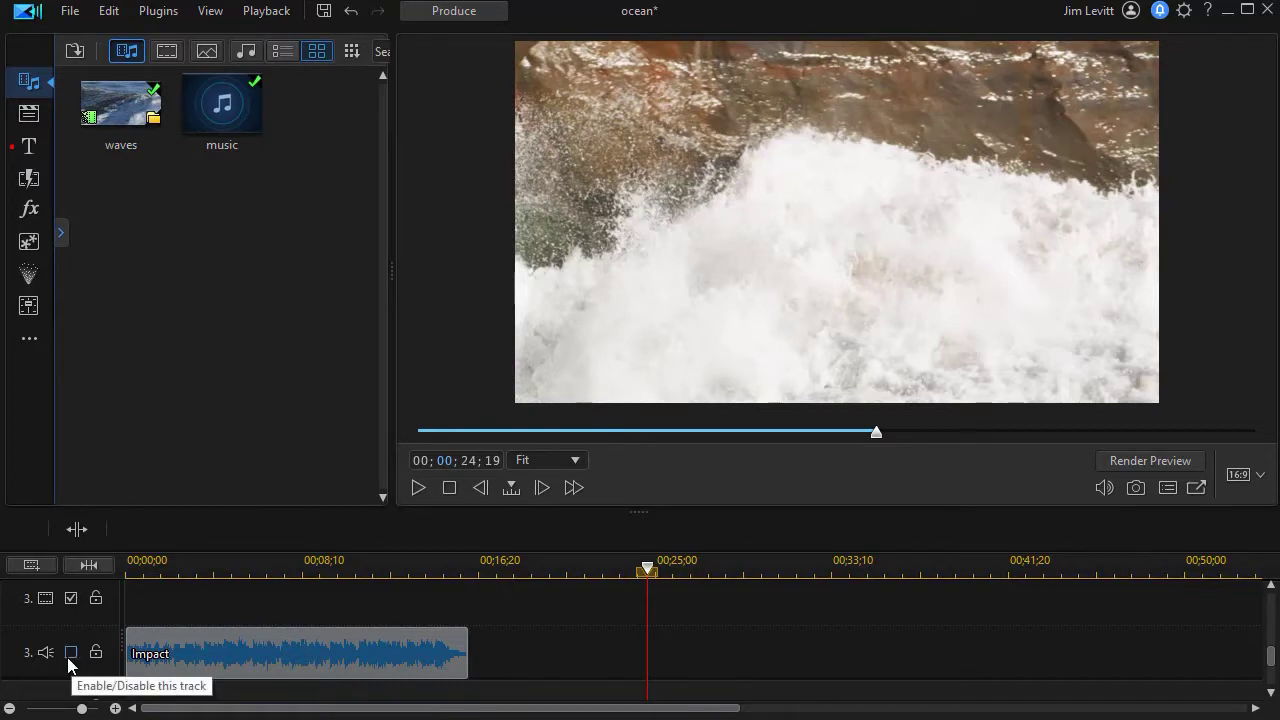
# Add an 'END OF MUSIC' timeline marker at 00;00;16;07, where the Impact clip ends
pyautogui.click(395, 646)
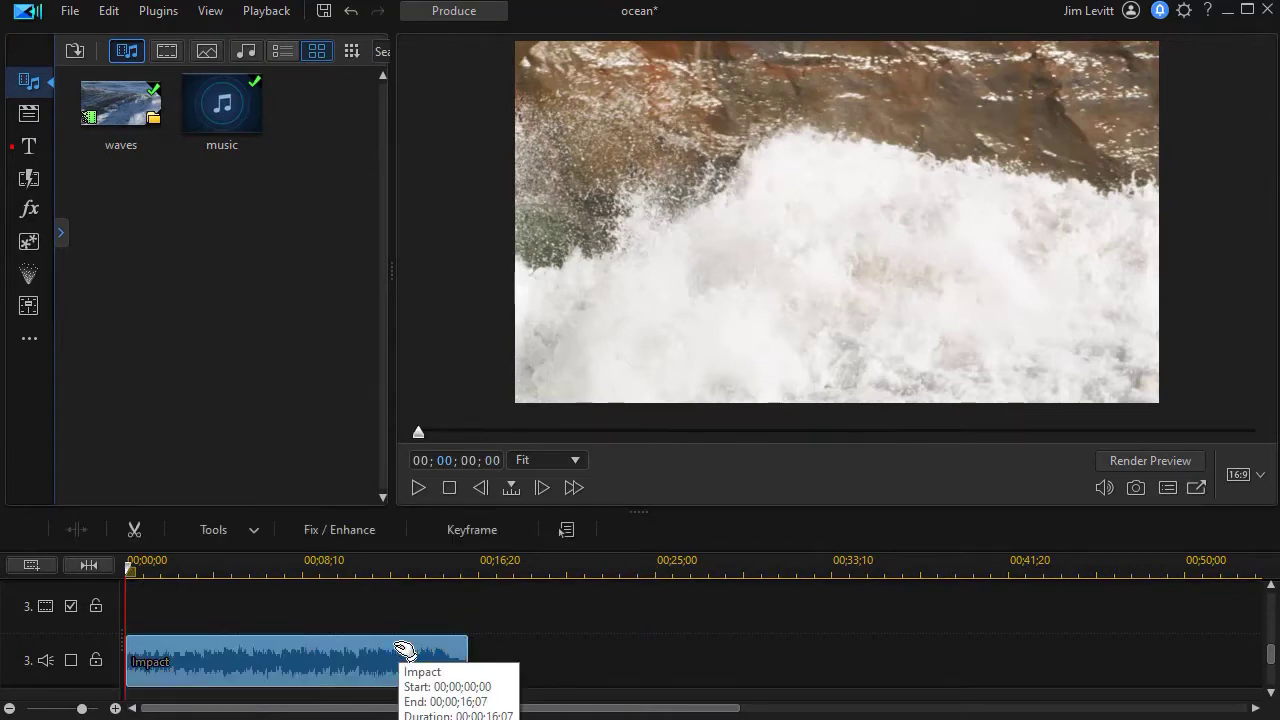
pyautogui.press('End')
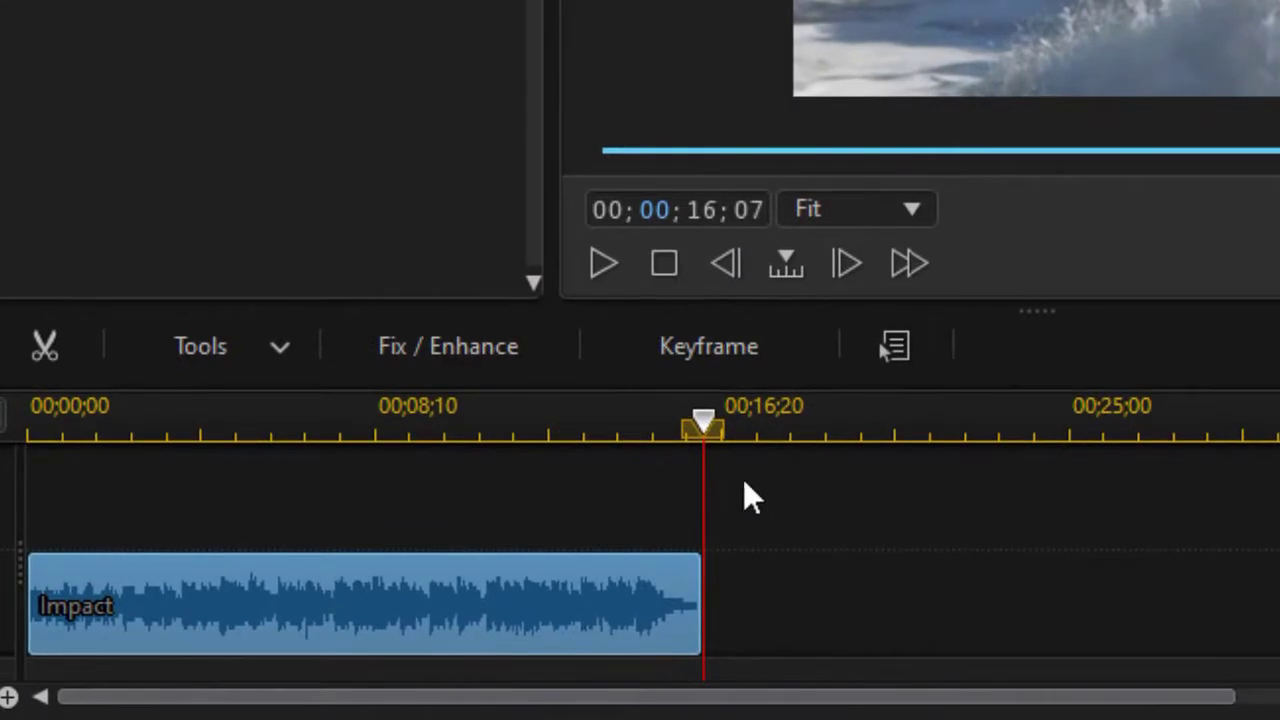
pyautogui.rightClick(711, 414)
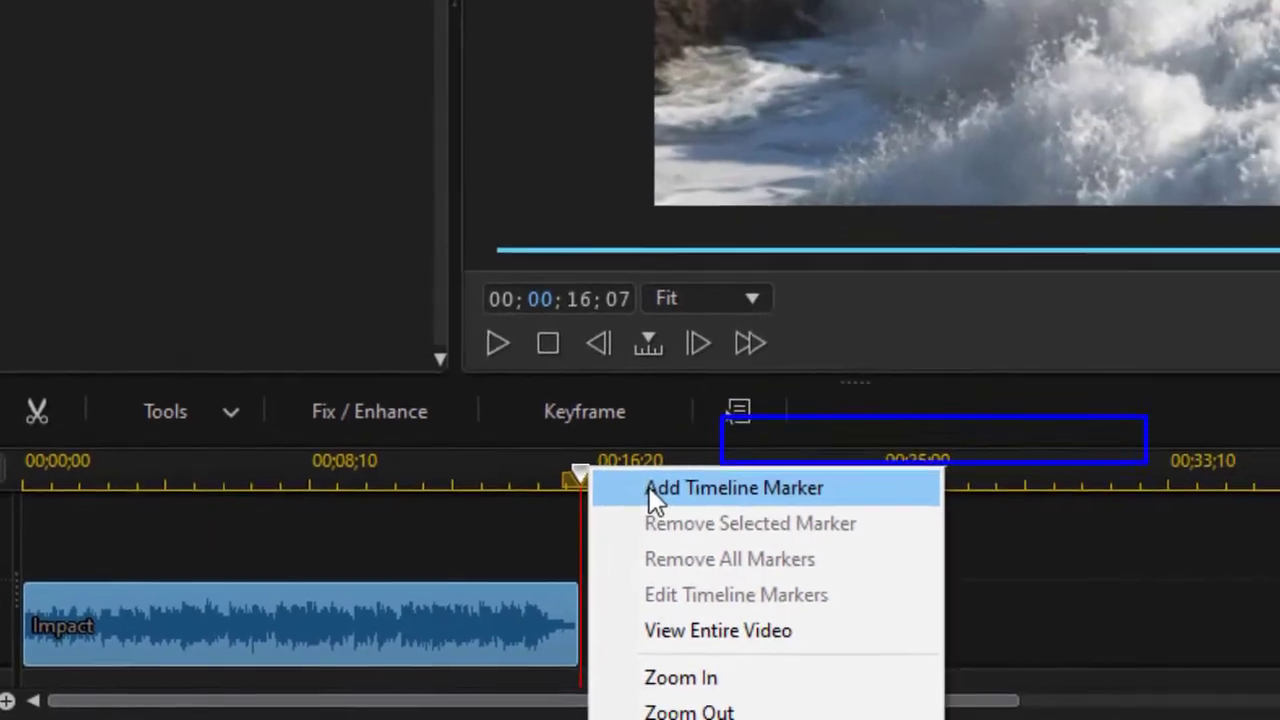
pyautogui.click(775, 437)
pyautogui.write('E')
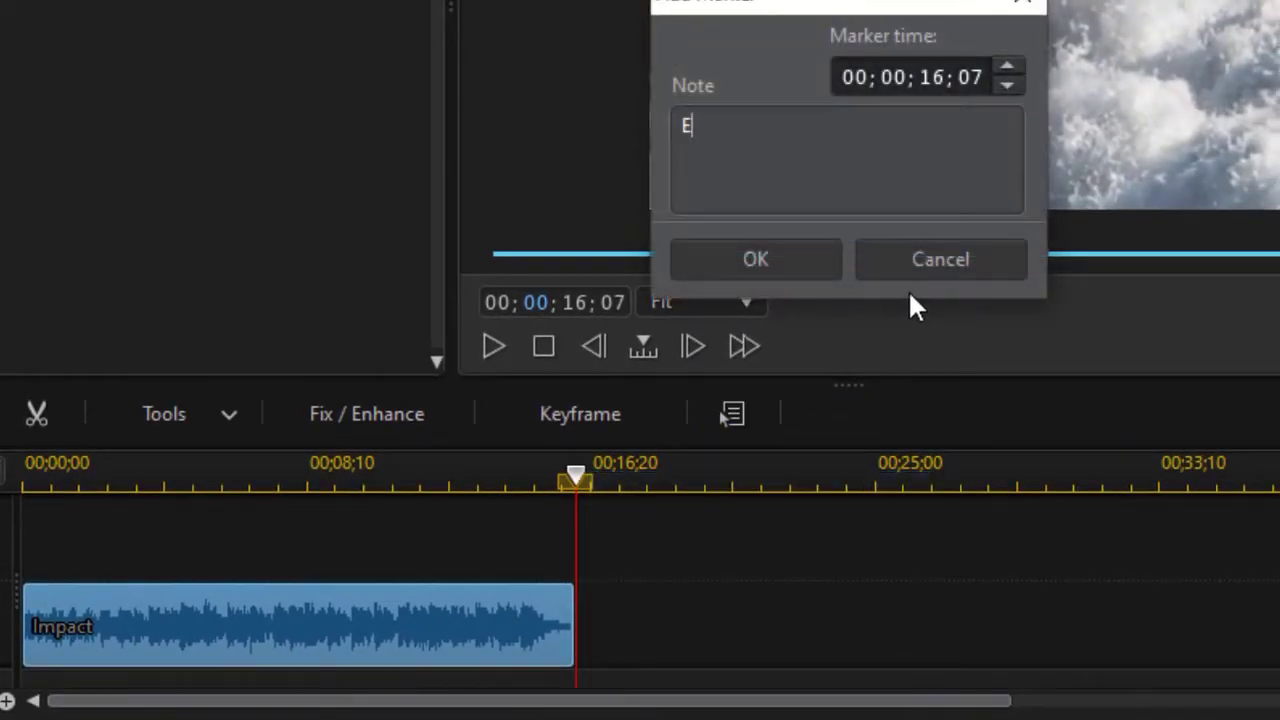
pyautogui.write('ND OF MUSIC')
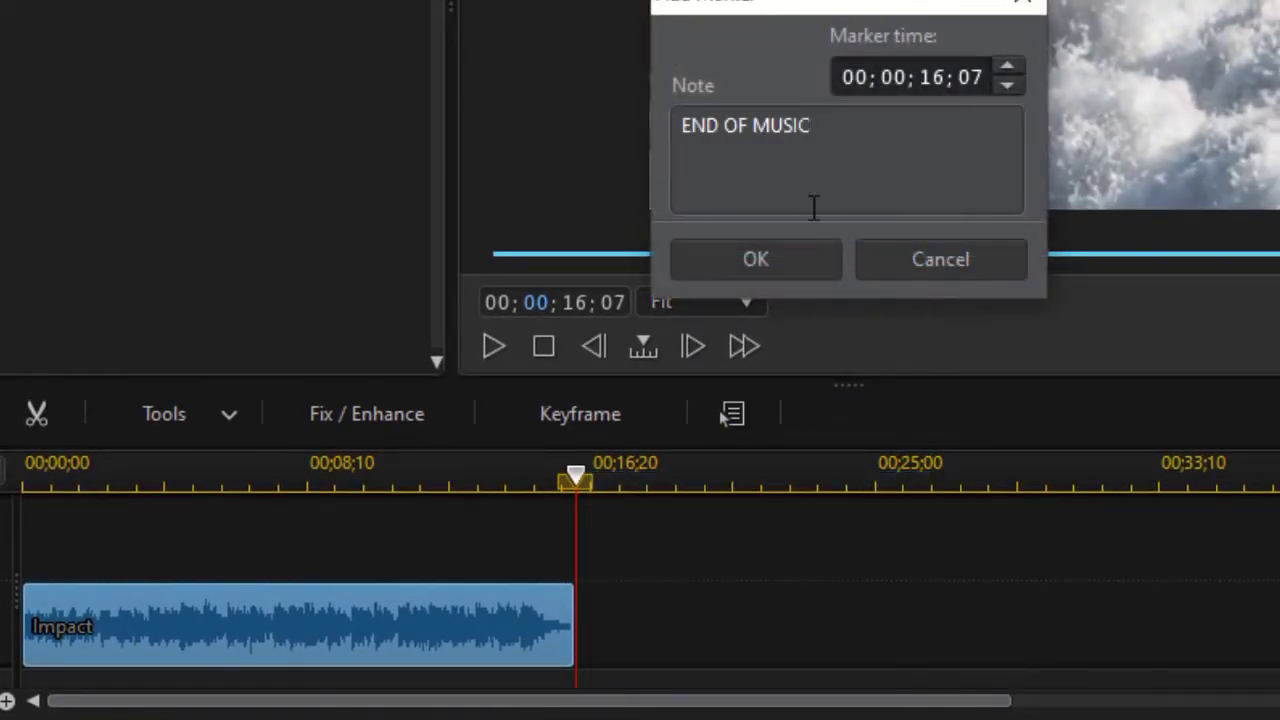
pyautogui.click(782, 260)
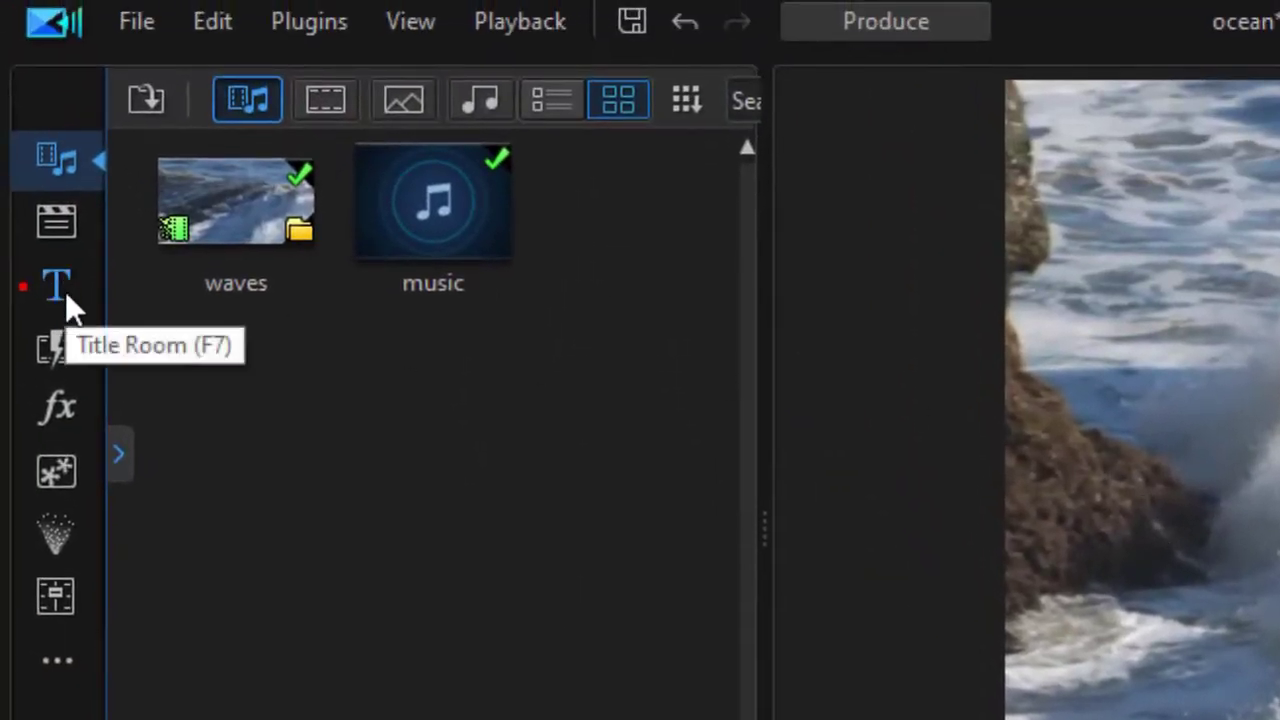
# Place the Default title on track 2 at zero and stretch it to about 00;00;15;26
pyautogui.click(65, 283)
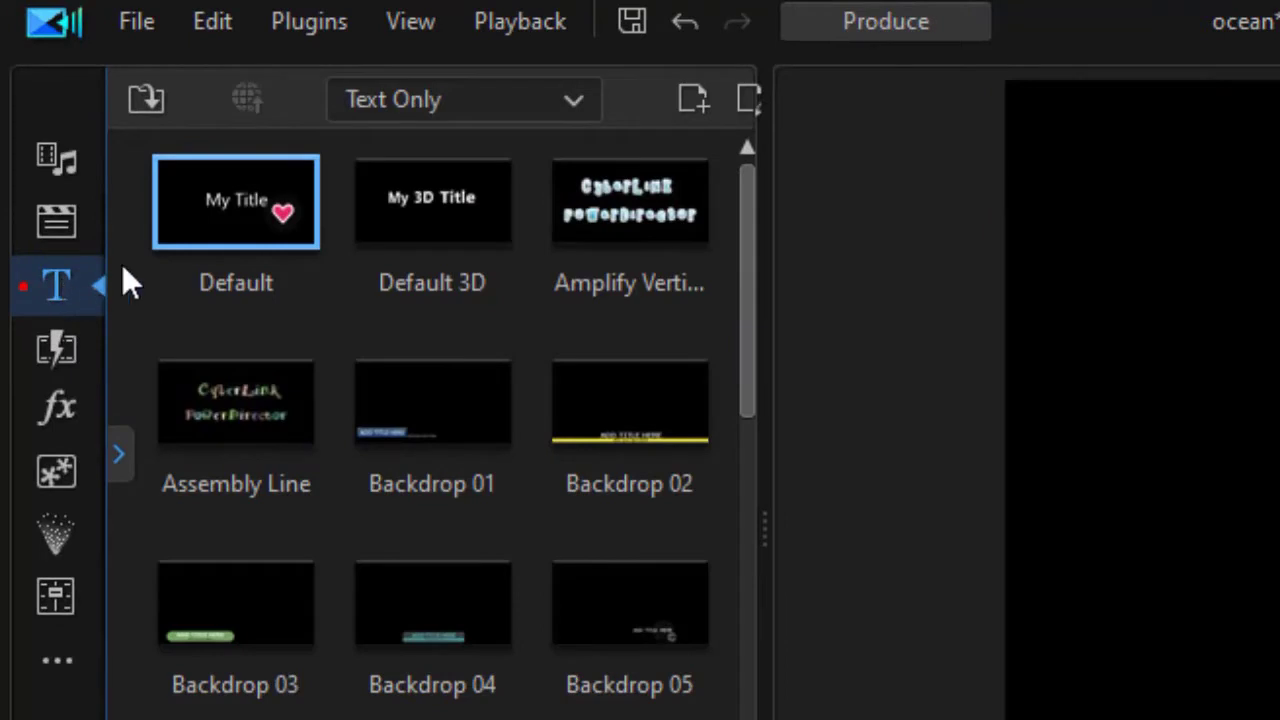
pyautogui.moveTo(217, 214)
pyautogui.mouseDown()
pyautogui.moveTo(180, 435)
pyautogui.moveTo(220, 590)
pyautogui.mouseUp()
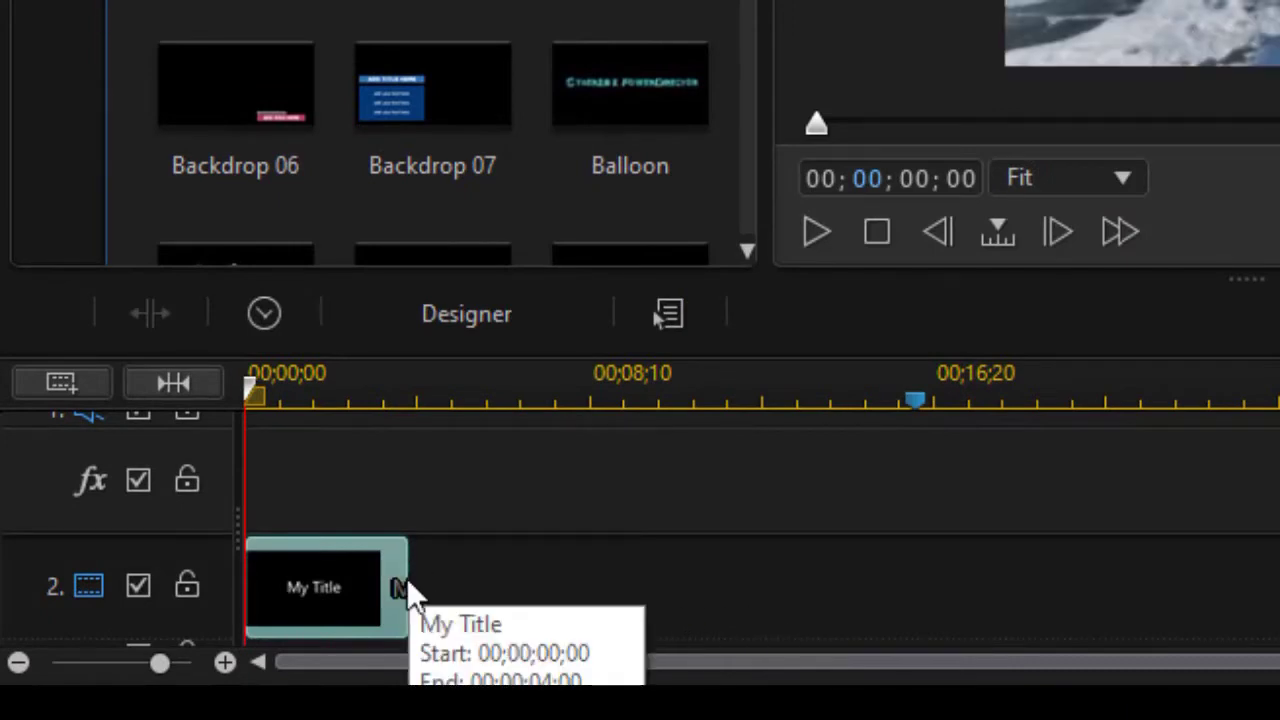
pyautogui.moveTo(408, 580); pyautogui.dragTo(895, 566)
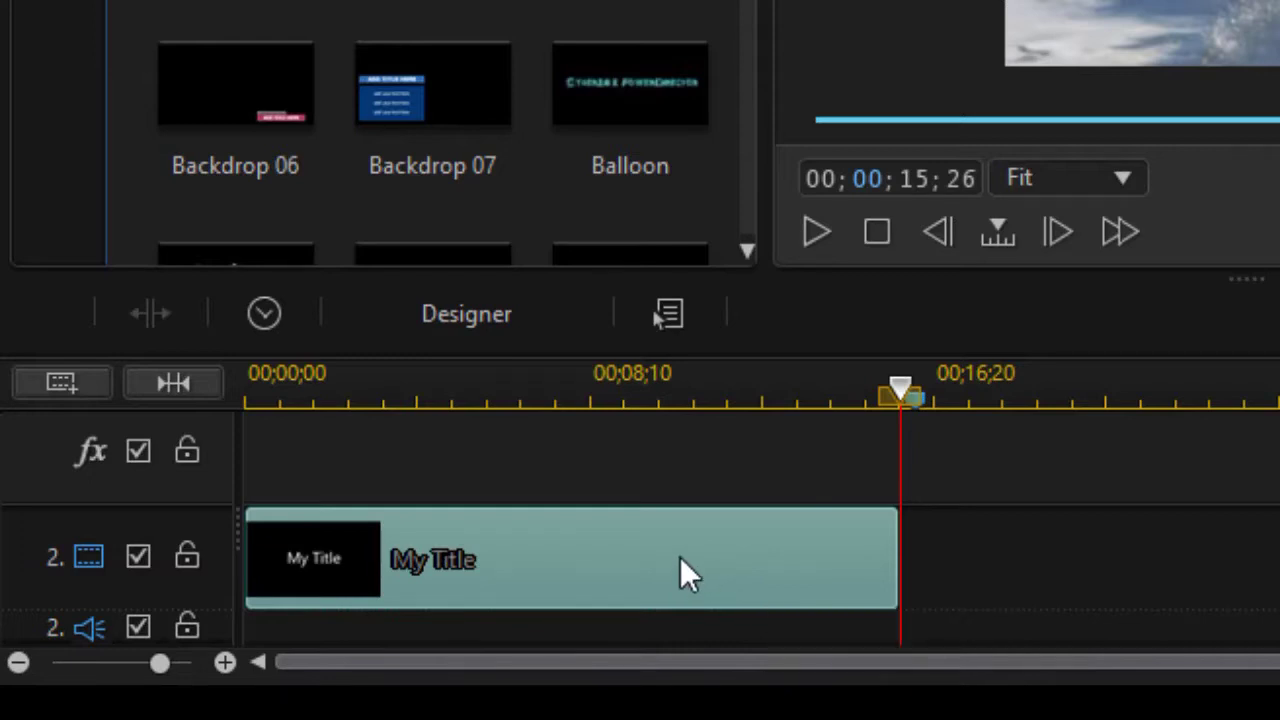
# In Title Designer, set all the My Title text to Impact font, size 60
pyautogui.doubleClick(680, 575)
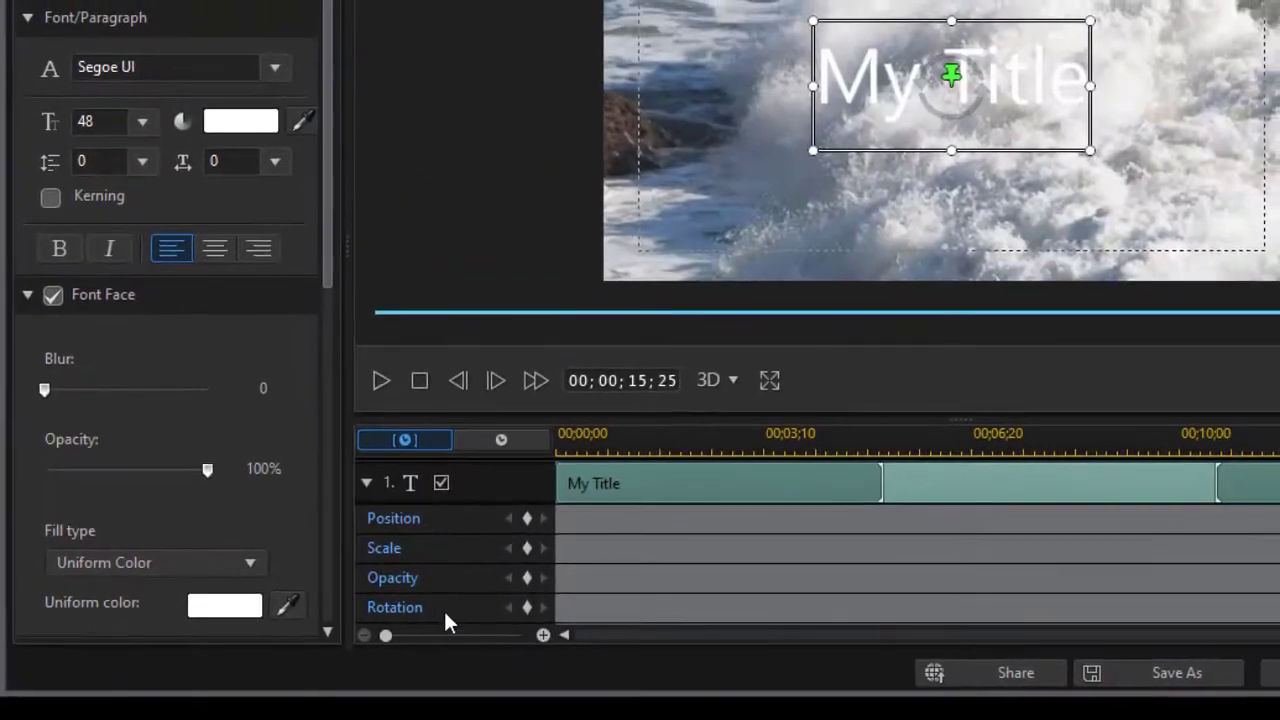
pyautogui.click(866, 70)
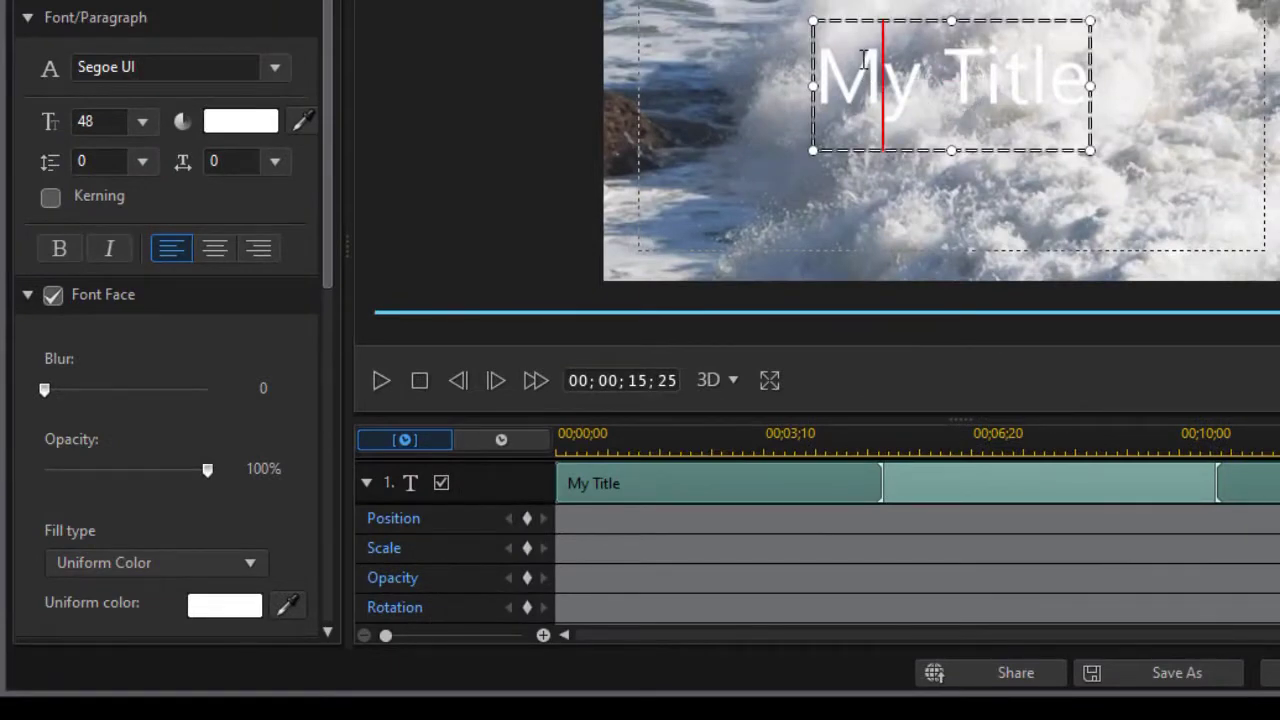
pyautogui.hotkey('ctrl', 'a')
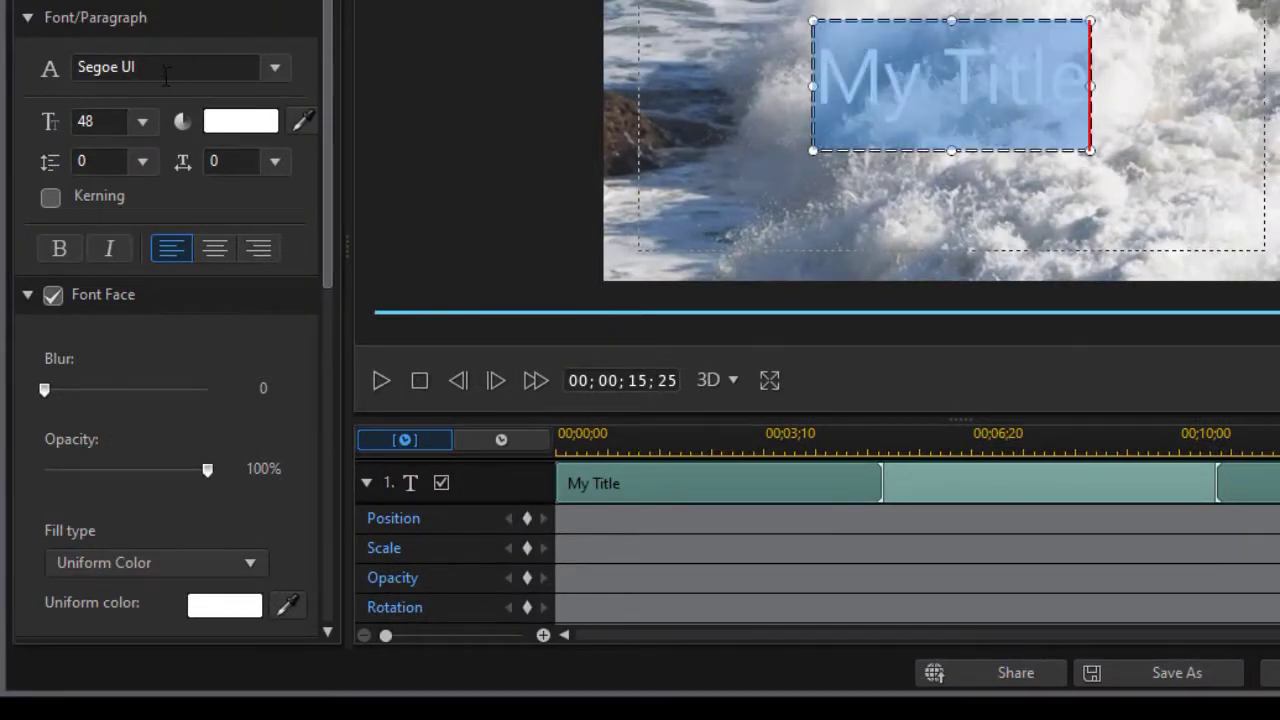
pyautogui.click(165, 67)
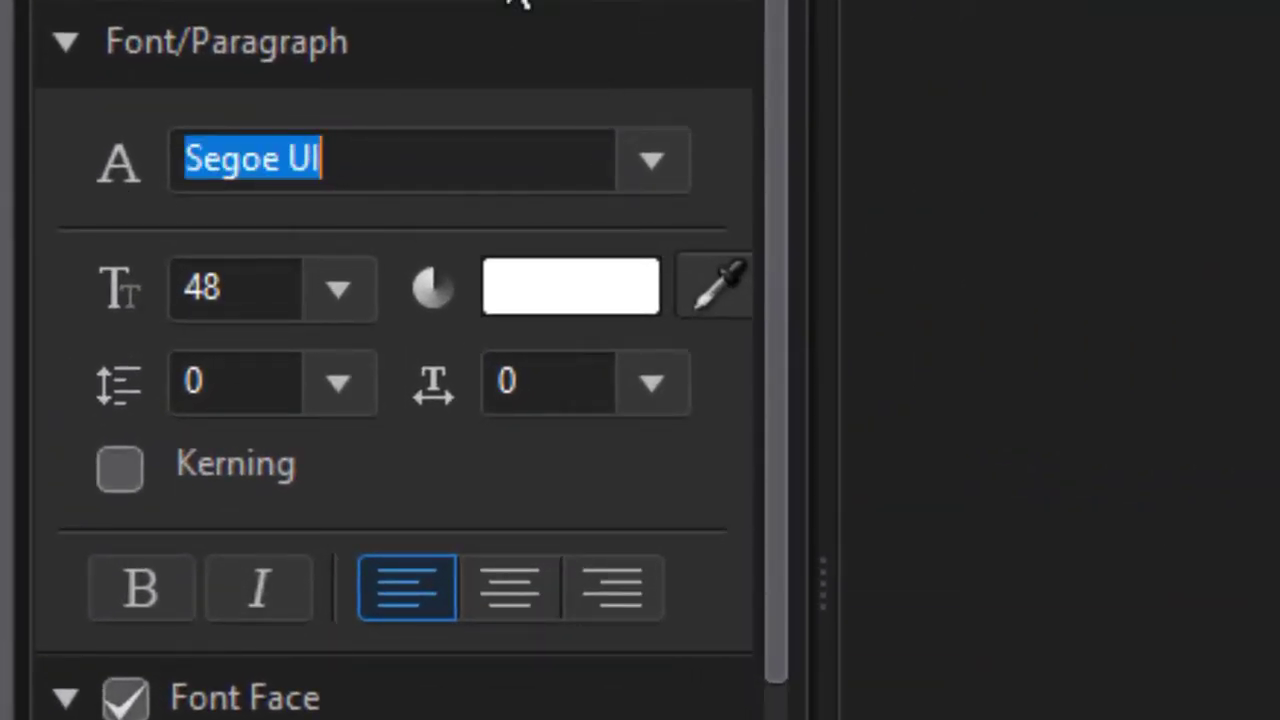
pyautogui.write('Impact')
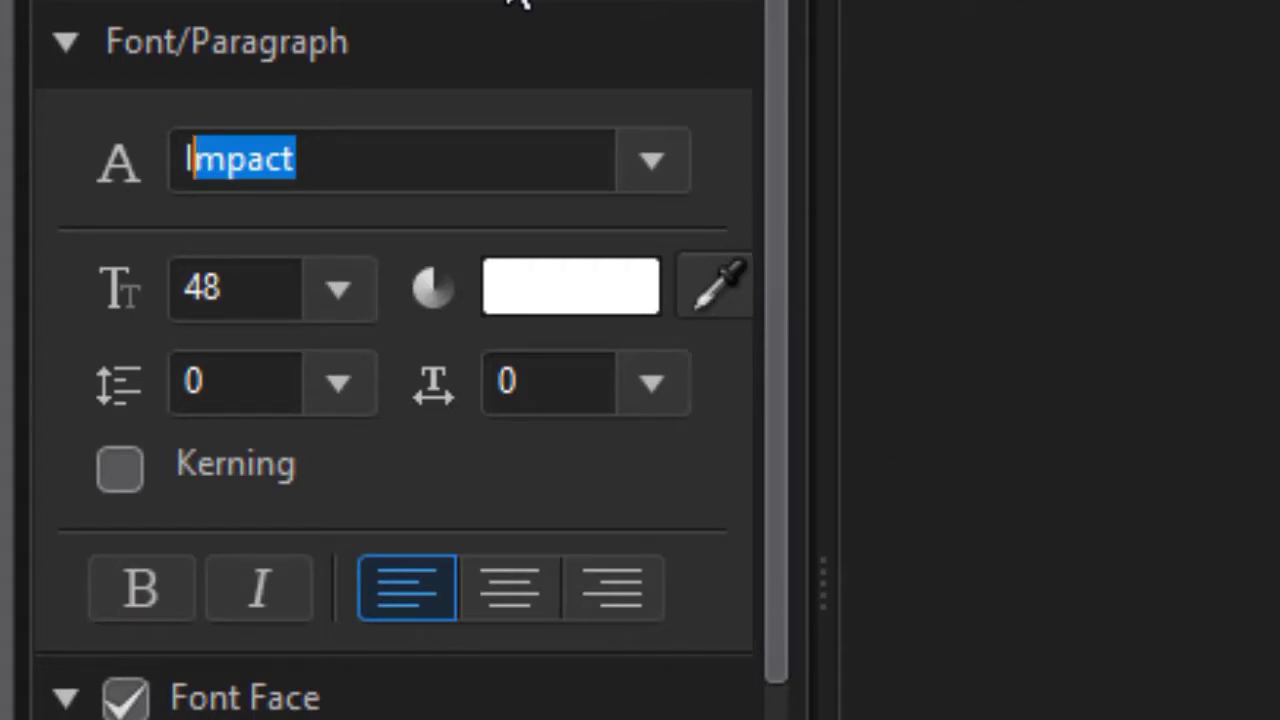
pyautogui.press('Return')
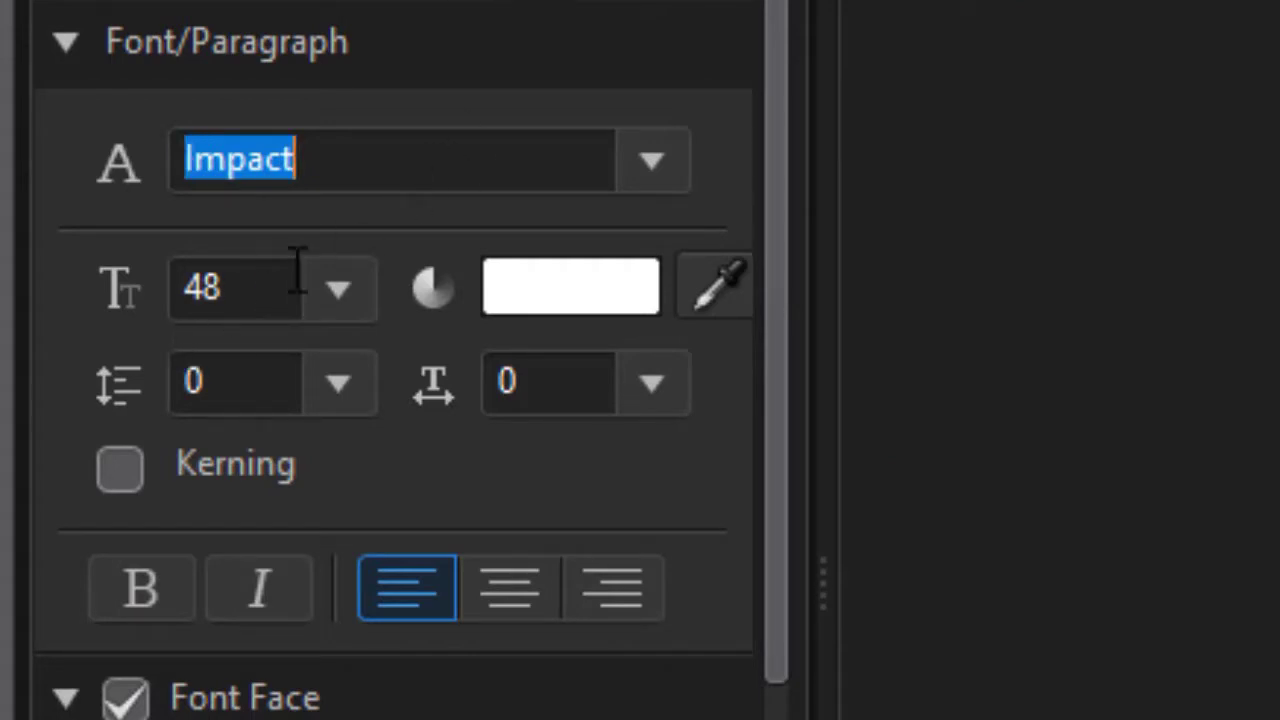
pyautogui.moveTo(295, 285); pyautogui.dragTo(240, 283)
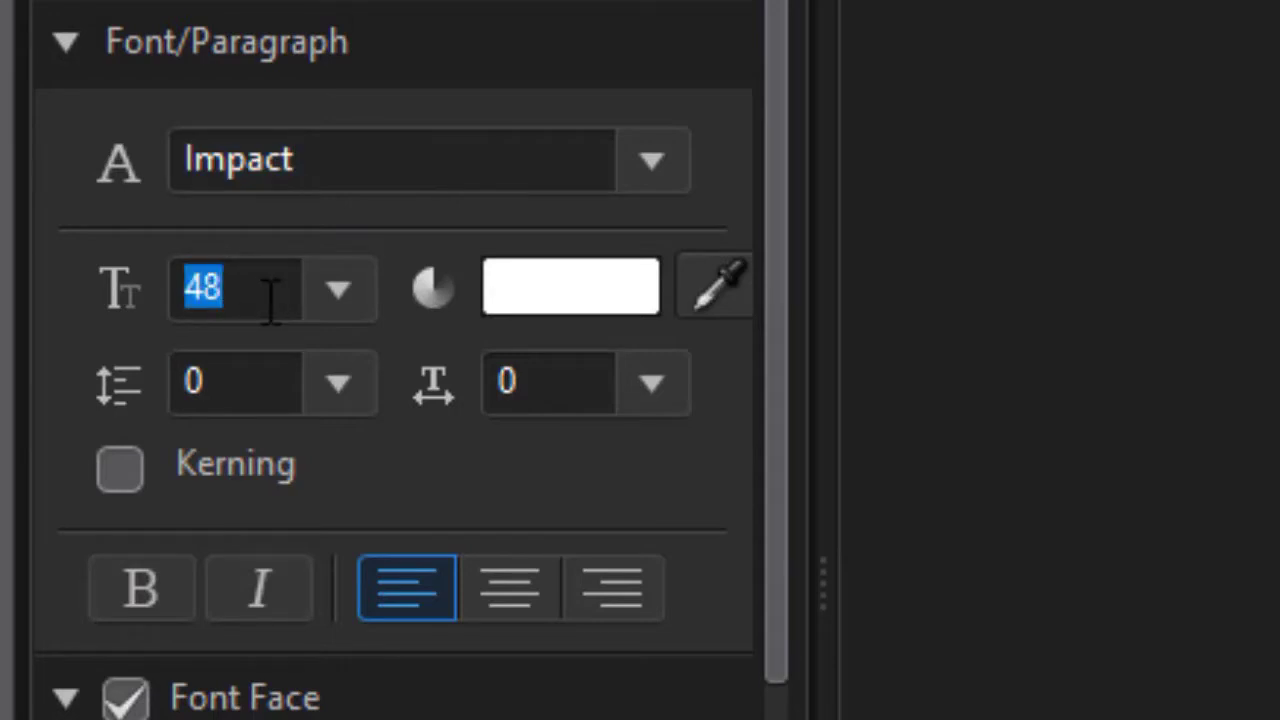
pyautogui.write('60')
pyautogui.press('Return')
# Switch the title fill to a two-colour gradient starting with pure blue
pyautogui.moveTo(766, 657); pyautogui.dragTo(768, 719)
pyautogui.scroll(-3, 395, 400)
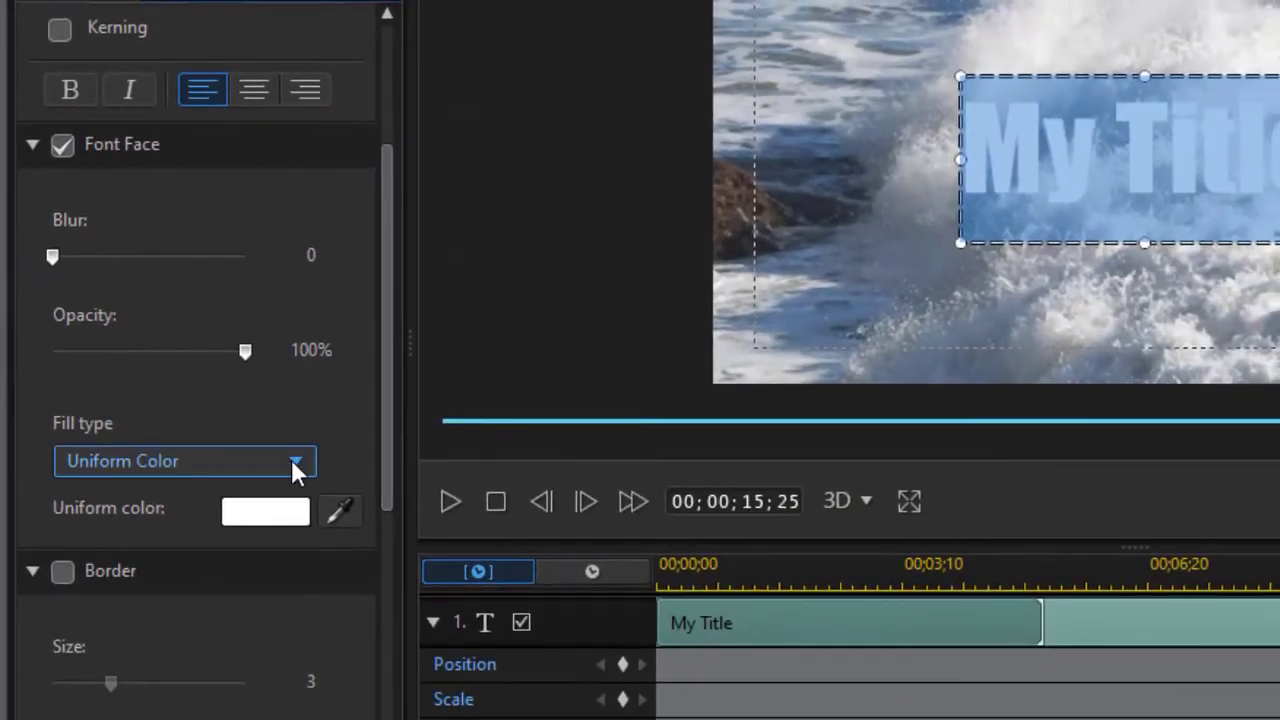
pyautogui.click(294, 461)
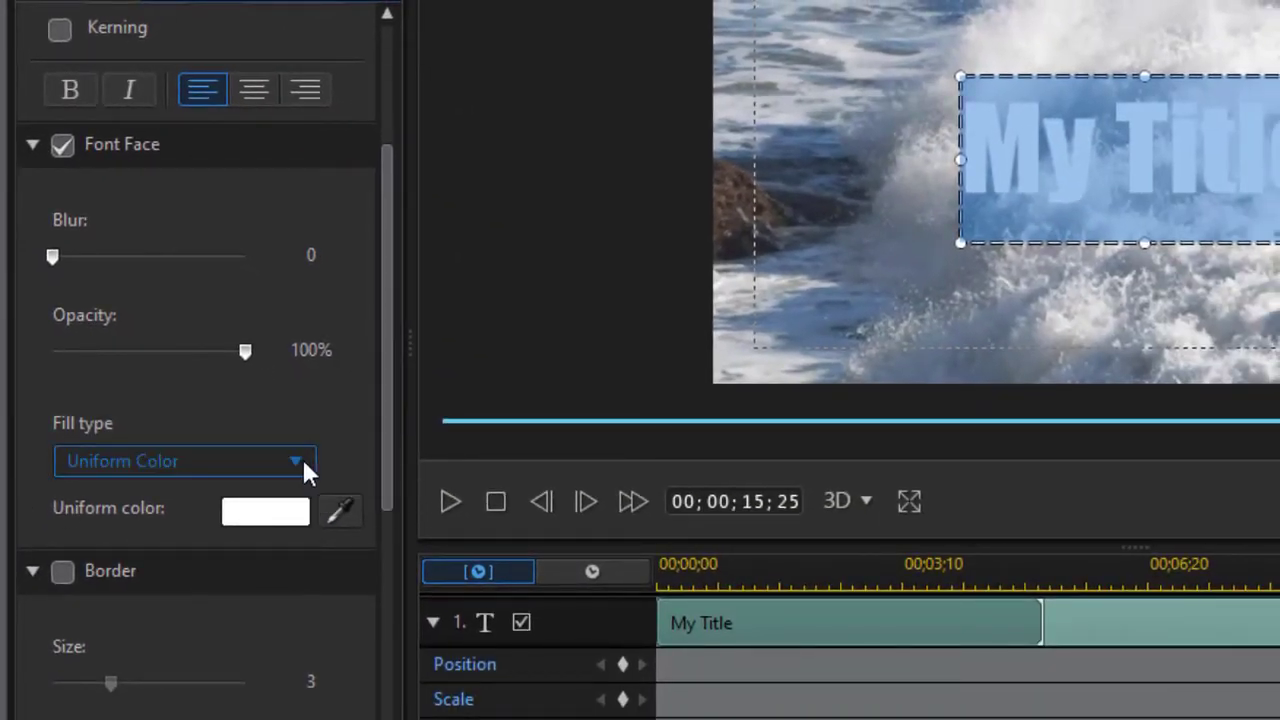
pyautogui.click(245, 524)
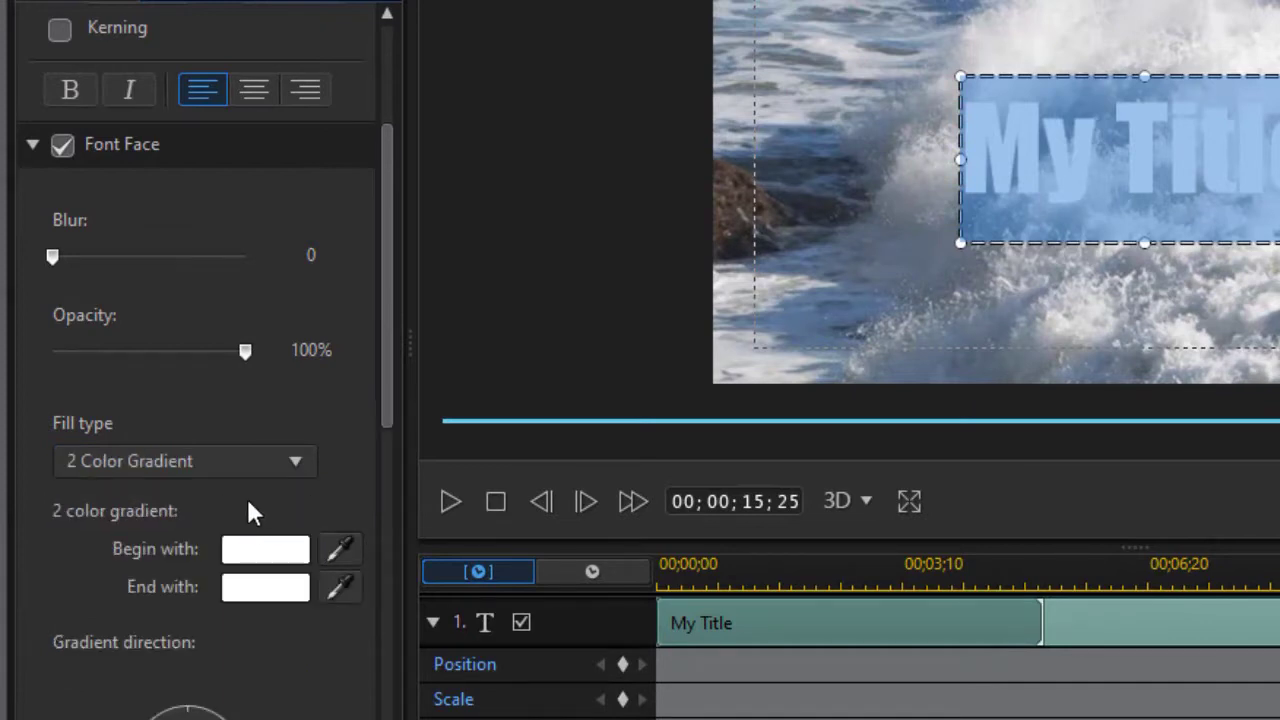
pyautogui.click(285, 551)
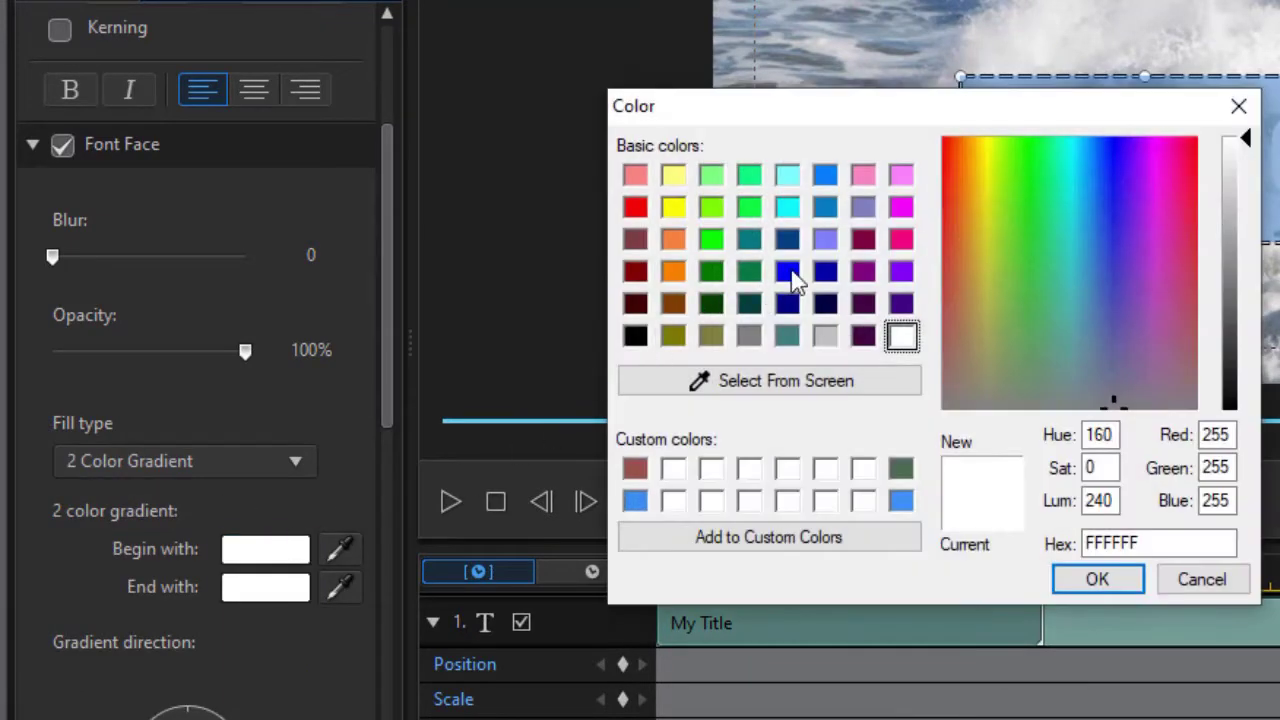
pyautogui.click(788, 272)
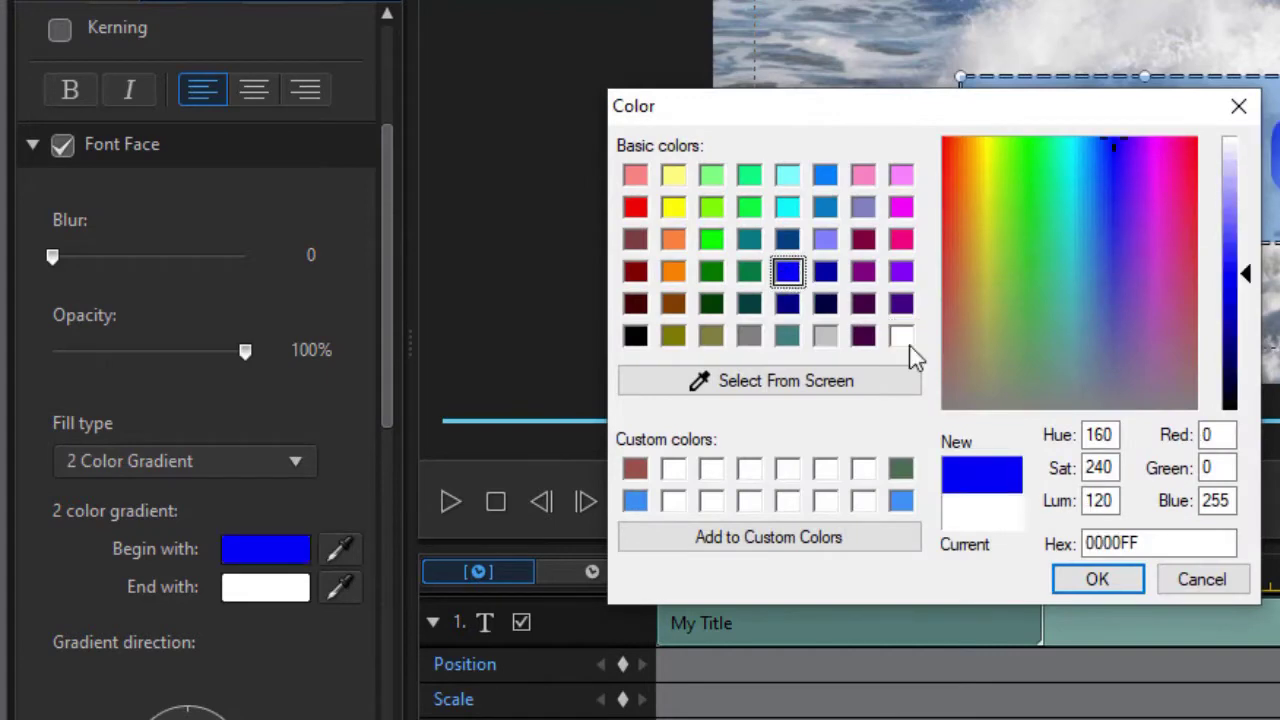
pyautogui.click(1128, 589)
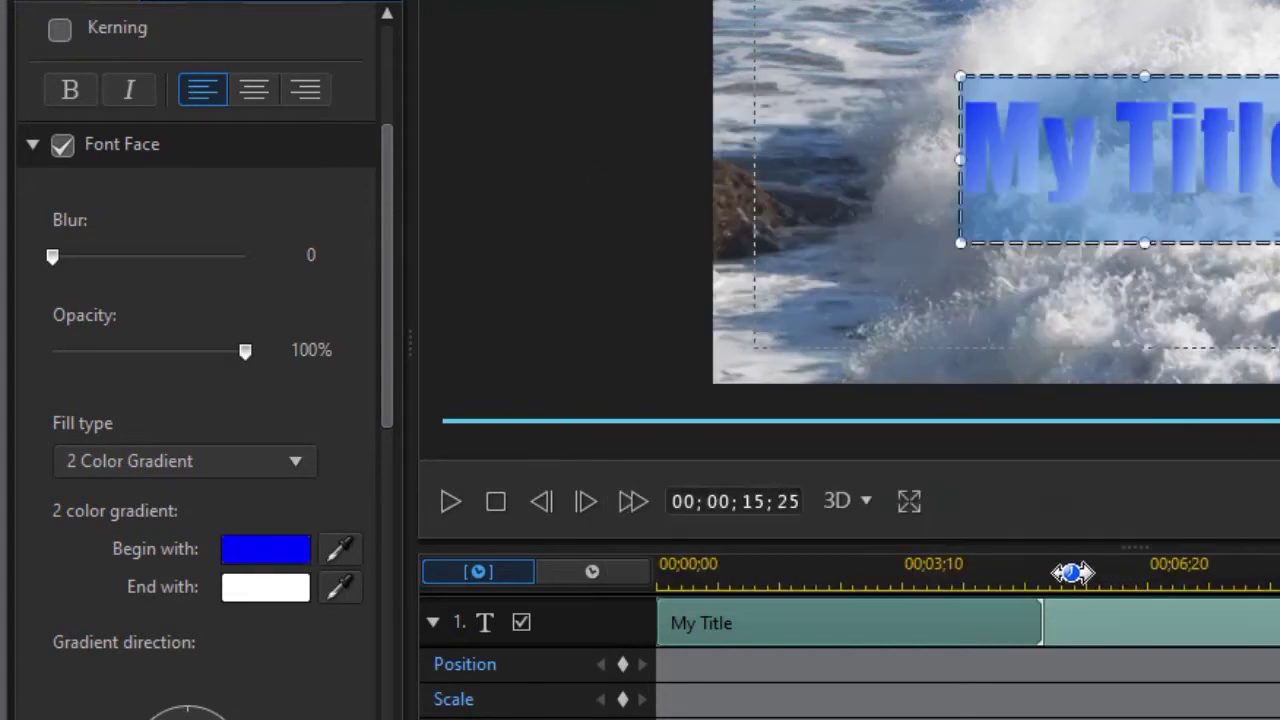
# Set the gradient's end colour to teal, hex 00AAAA
pyautogui.click(290, 590)
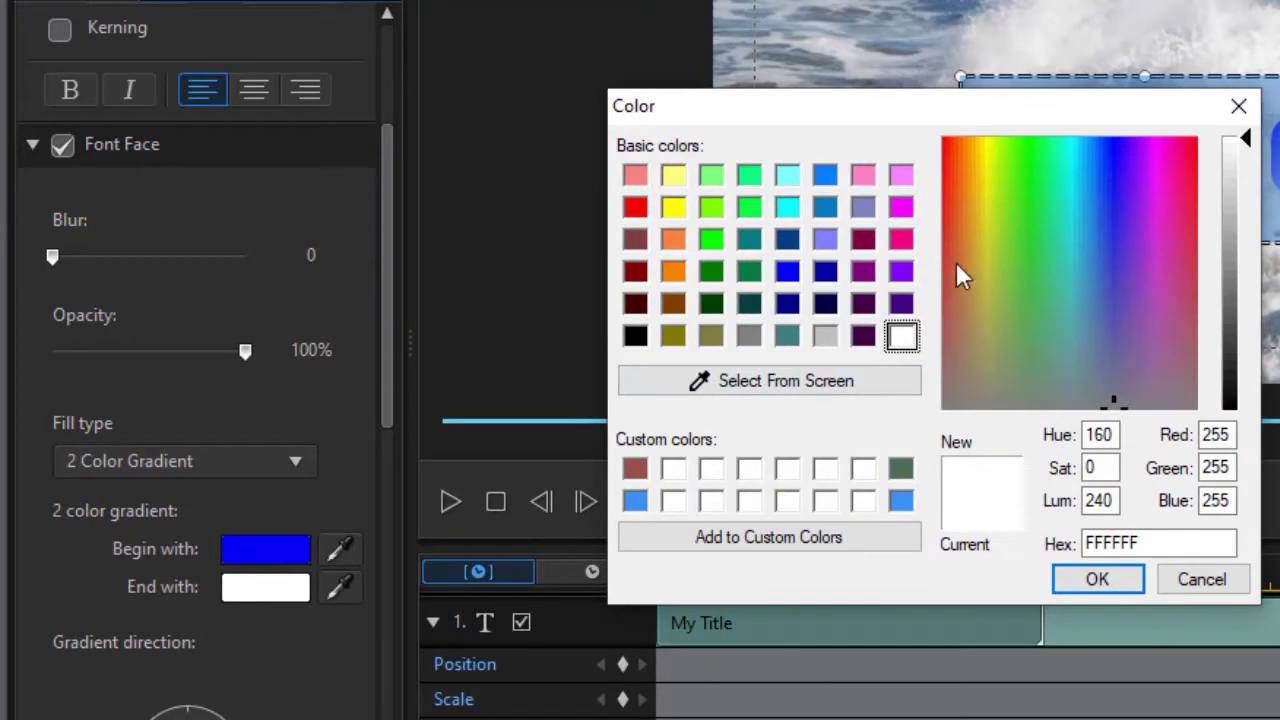
pyautogui.click(788, 207)
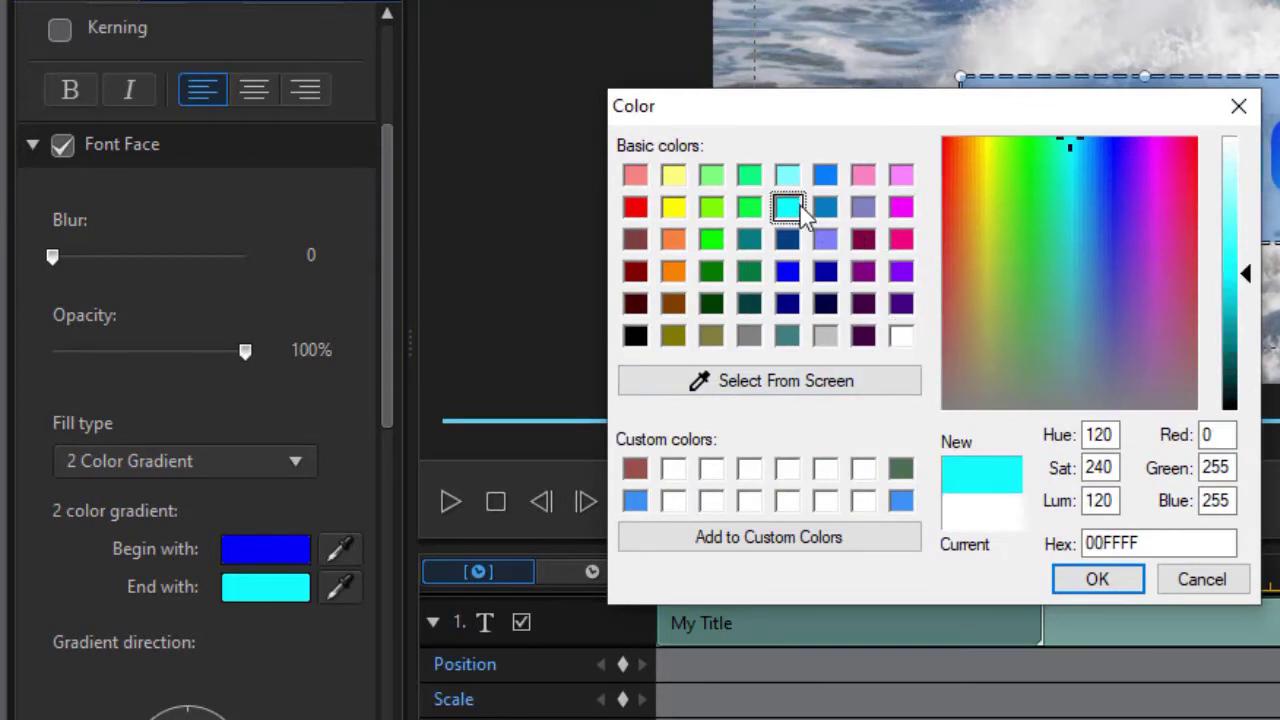
pyautogui.moveTo(1248, 273); pyautogui.dragTo(1245, 326)
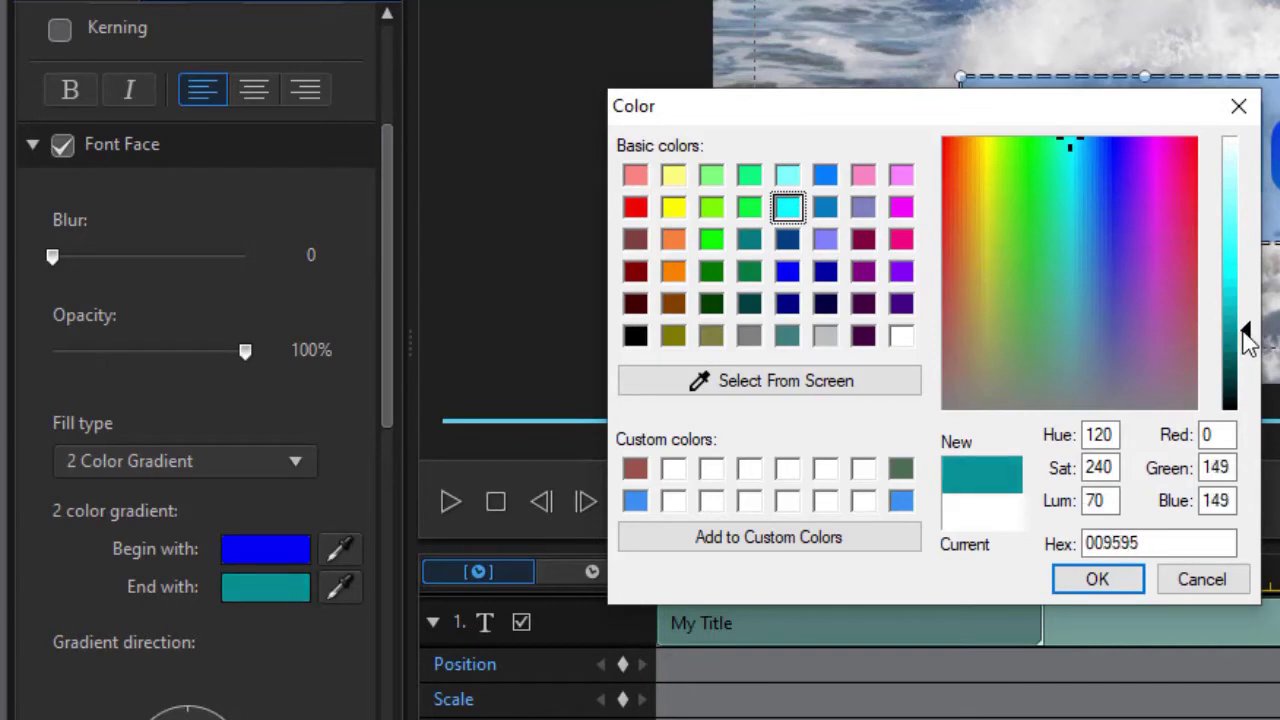
pyautogui.moveTo(1248, 336); pyautogui.dragTo(1247, 320)
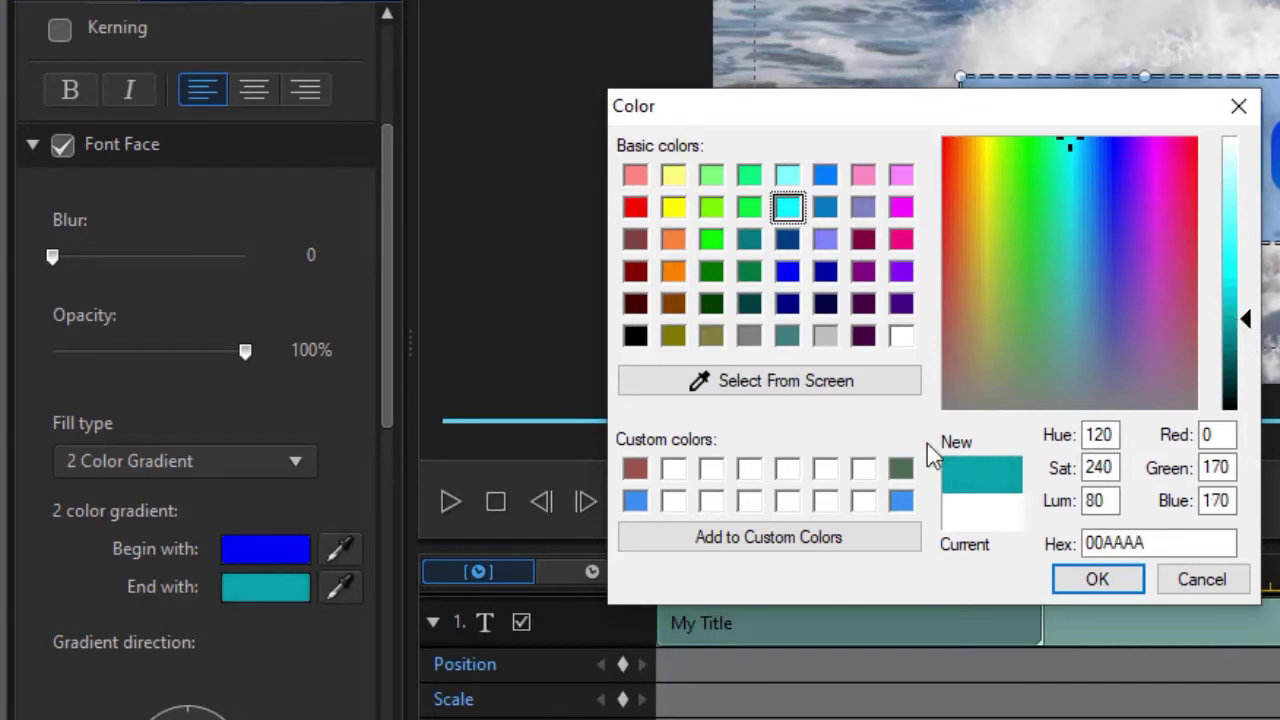
pyautogui.click(1117, 579)
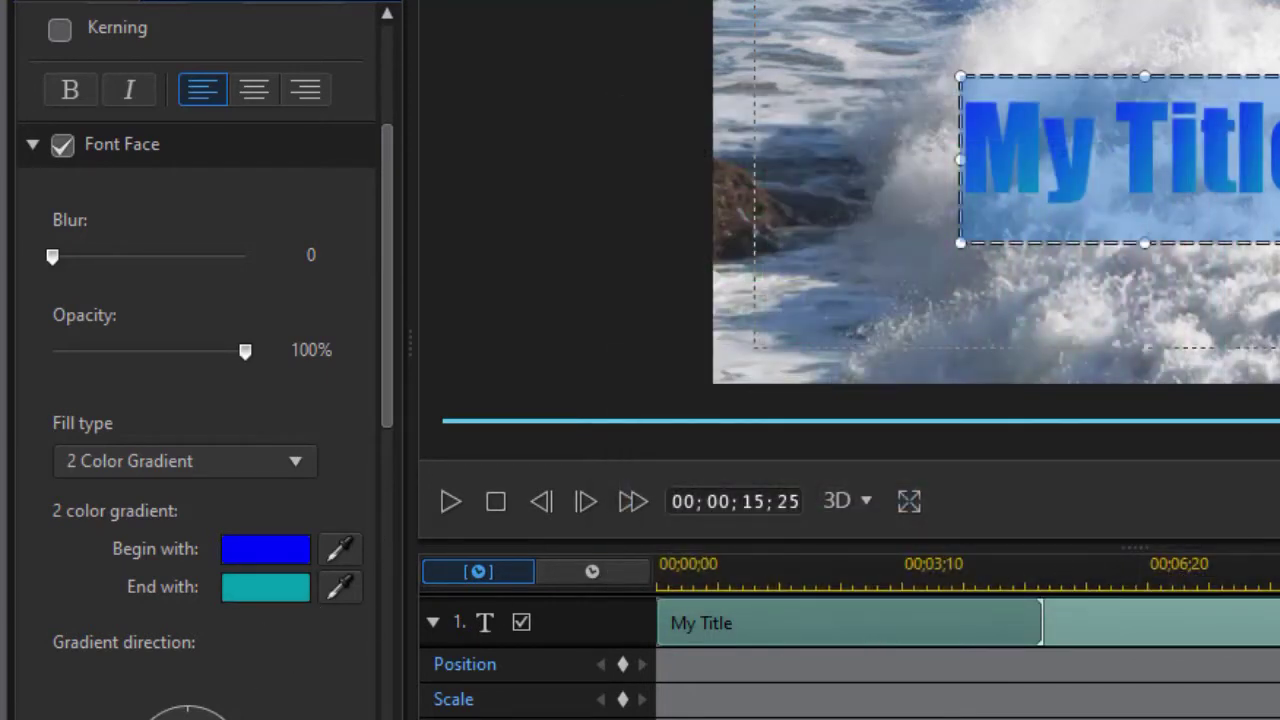
# Point the gradient straight top-to-bottom and give the letters a black border
pyautogui.moveTo(391, 406); pyautogui.dragTo(360, 545)
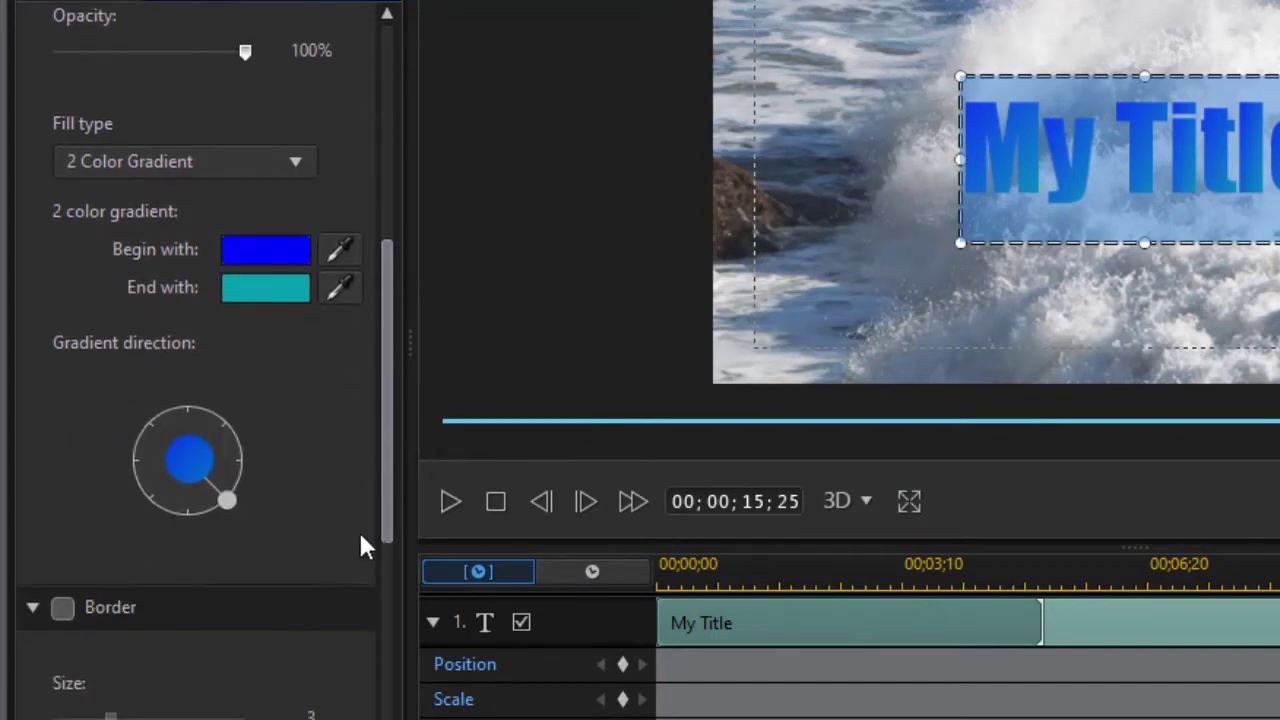
pyautogui.moveTo(229, 466); pyautogui.dragTo(182, 465)
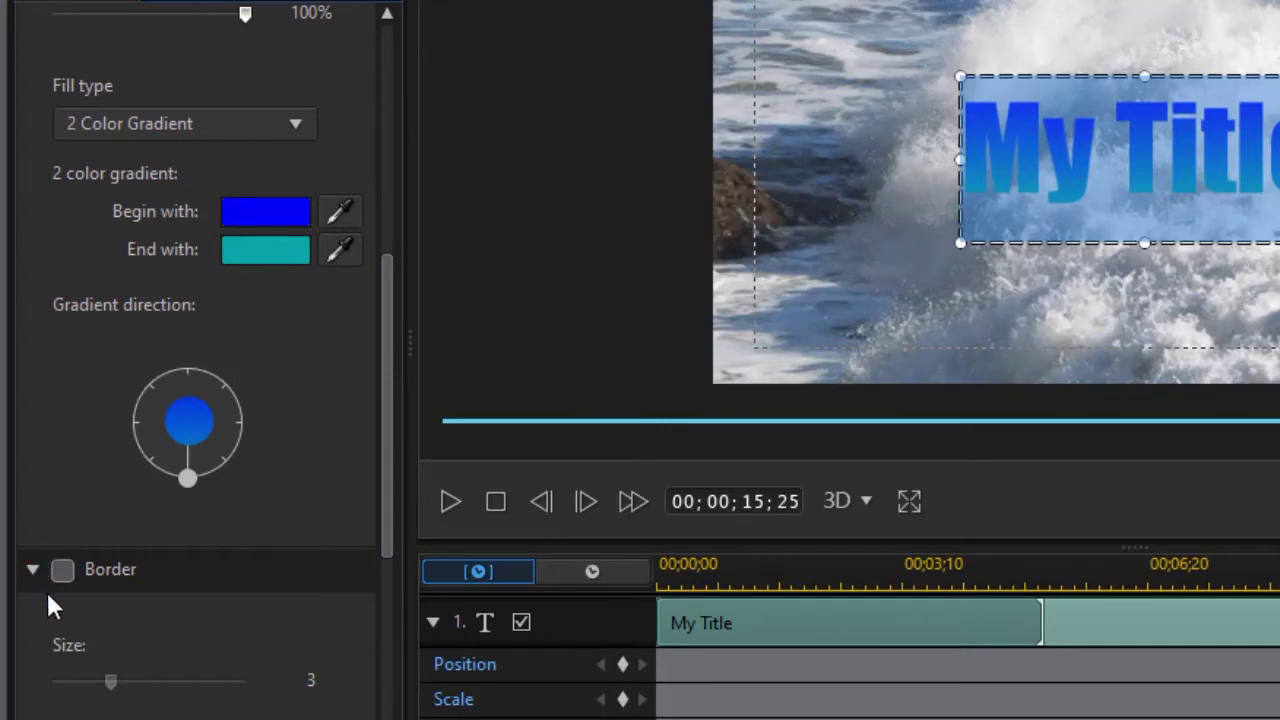
pyautogui.moveTo(386, 516); pyautogui.dragTo(387, 590)
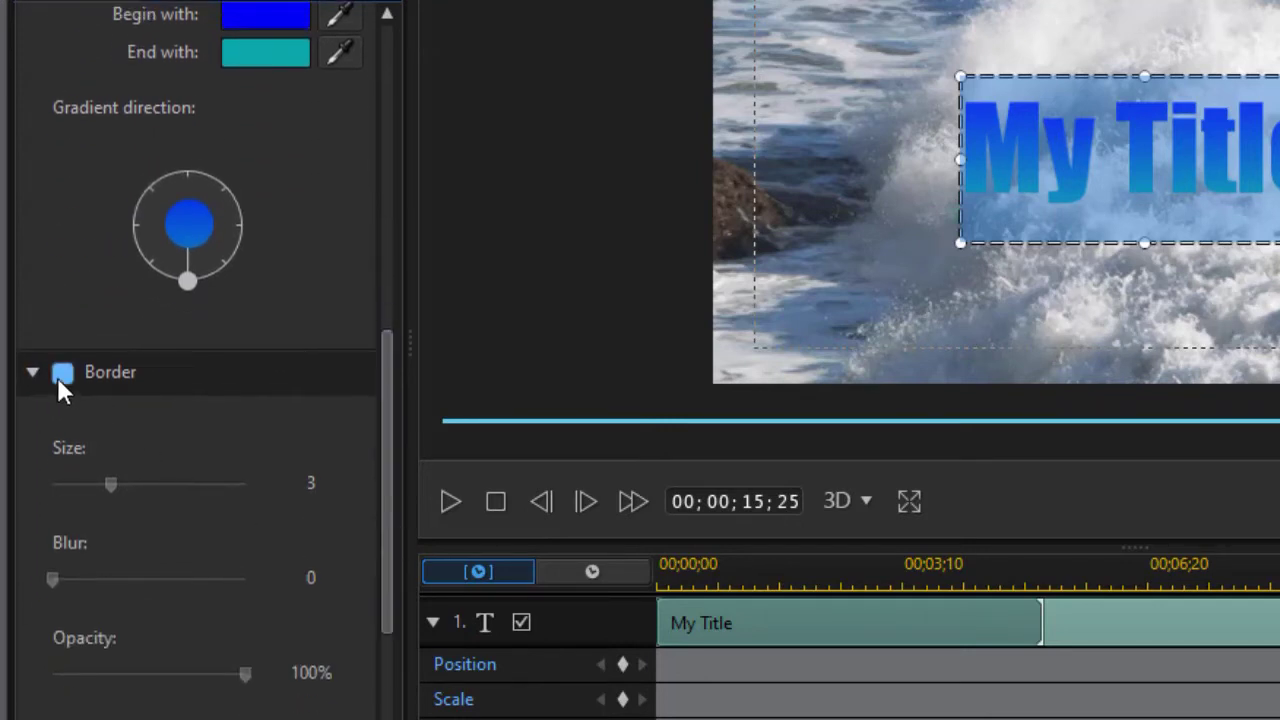
pyautogui.click(60, 373)
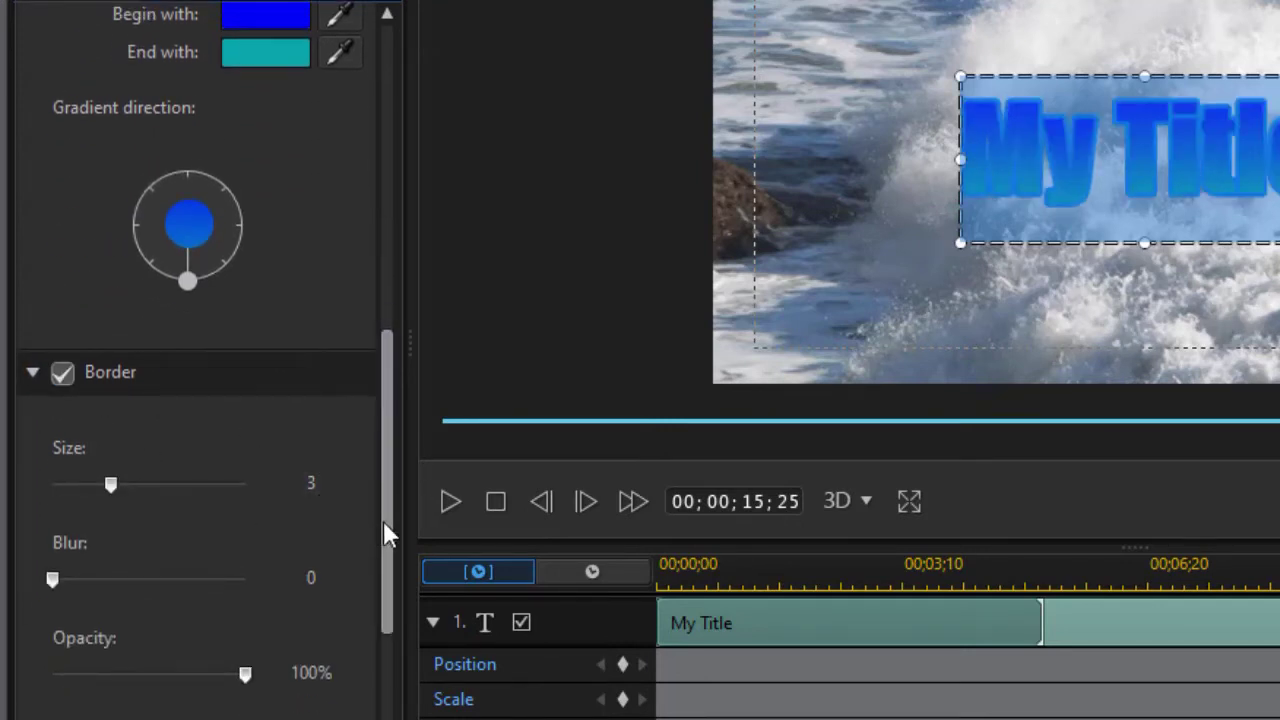
pyautogui.moveTo(386, 531); pyautogui.dragTo(380, 623)
pyautogui.click(288, 563)
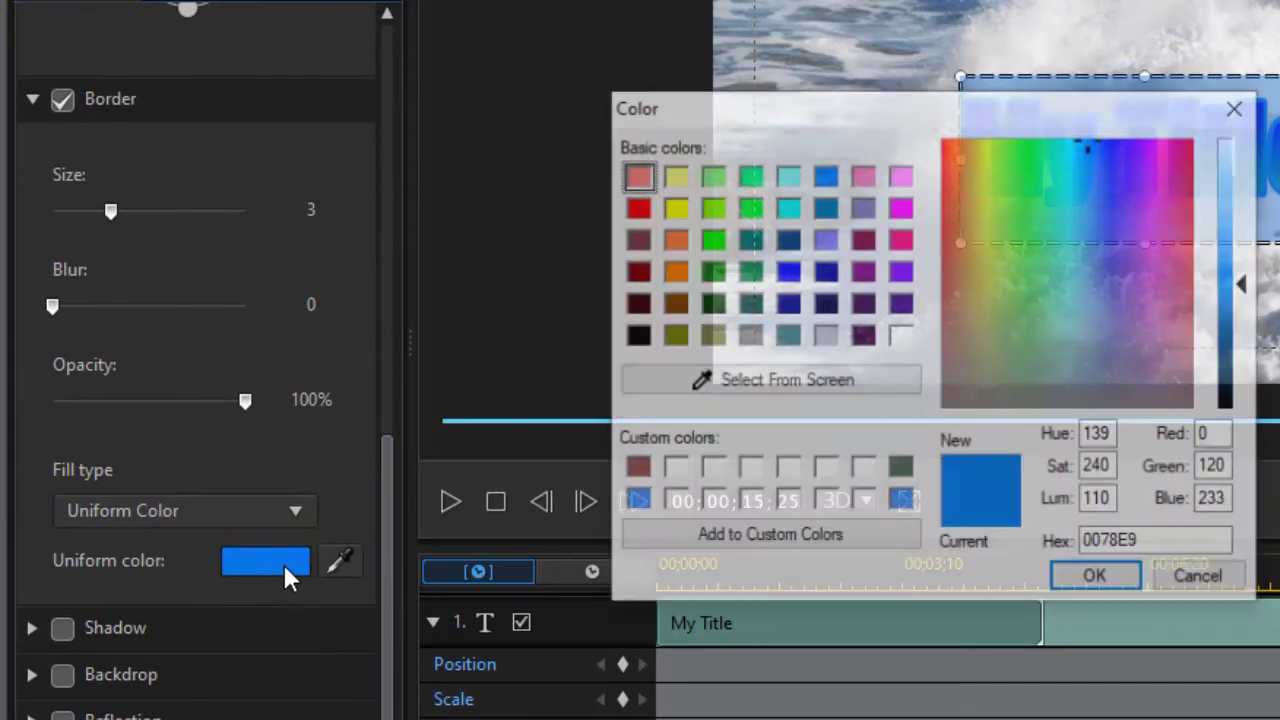
pyautogui.click(635, 336)
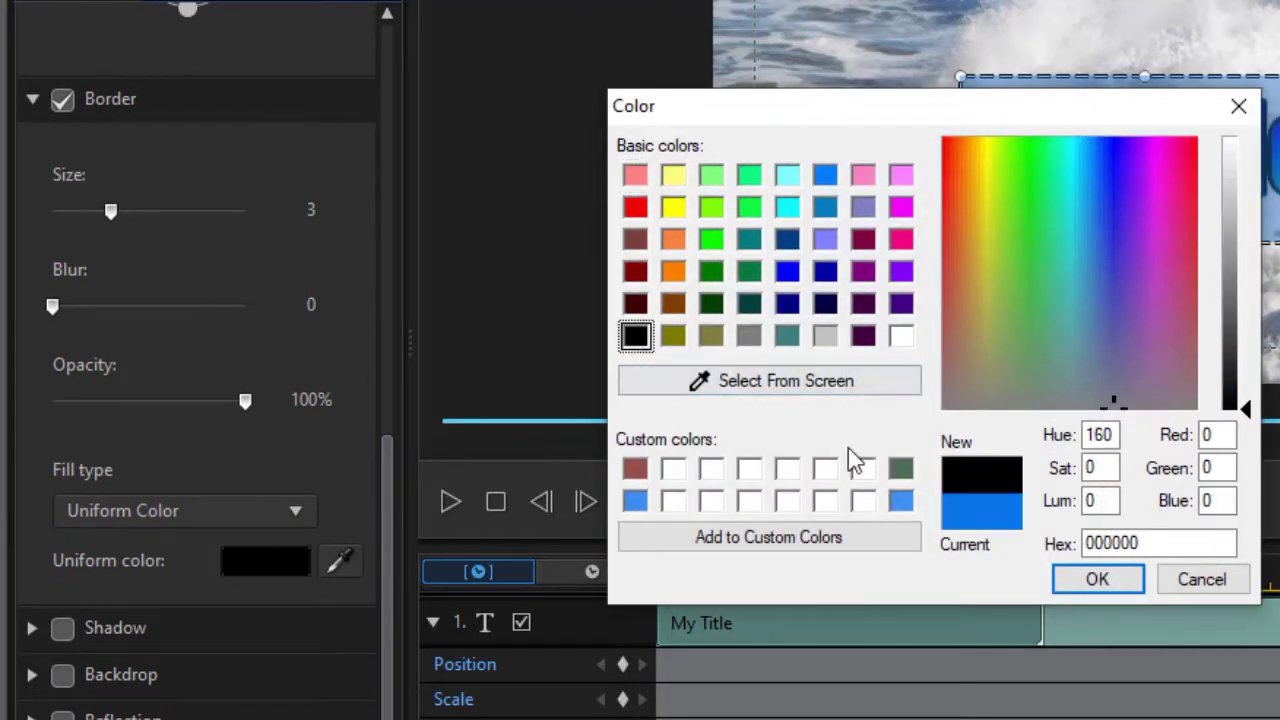
pyautogui.click(1097, 579)
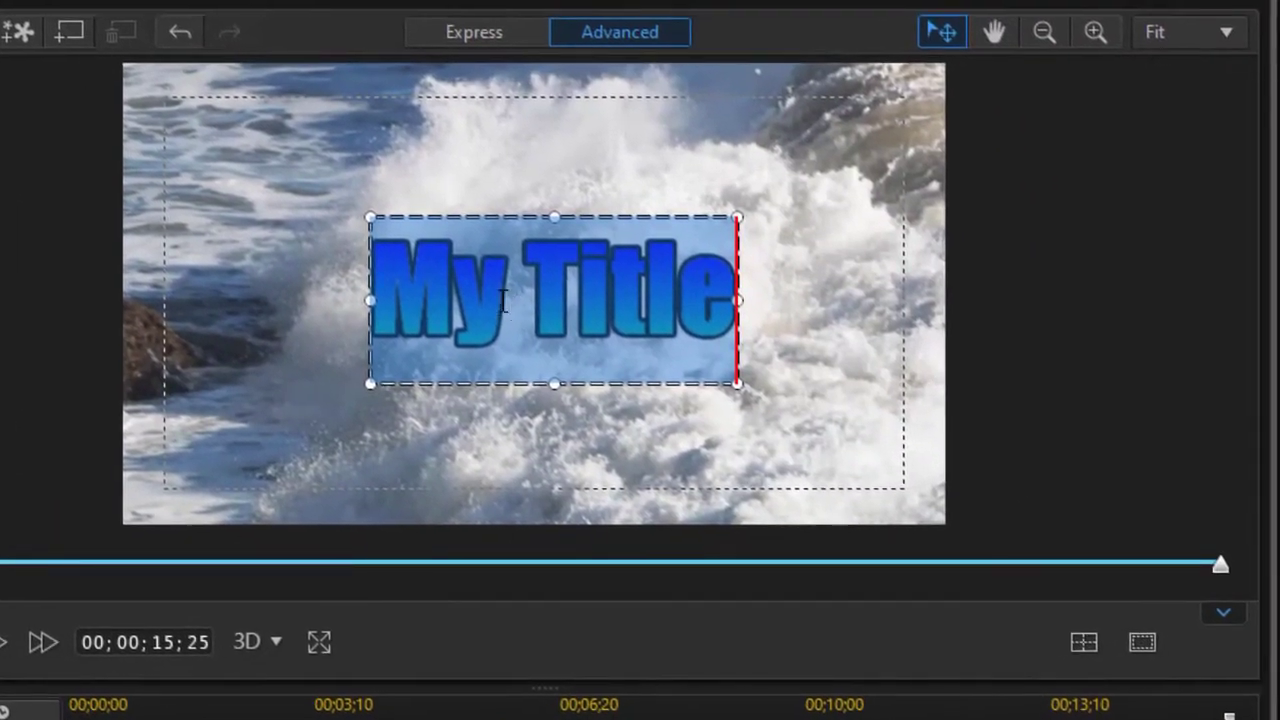
# Replace the title text with 'OCEAN'
pyautogui.click(505, 300)
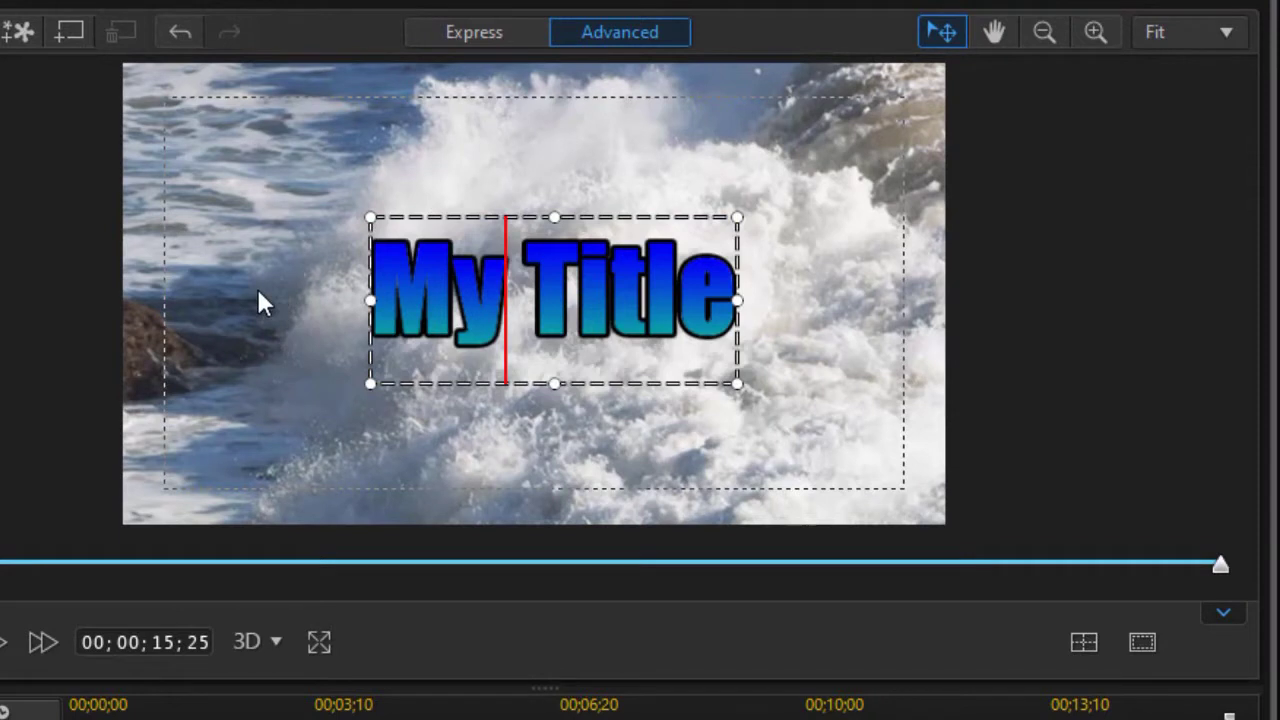
pyautogui.hotkey('ctrl', 'a')
pyautogui.write('OCEAN')
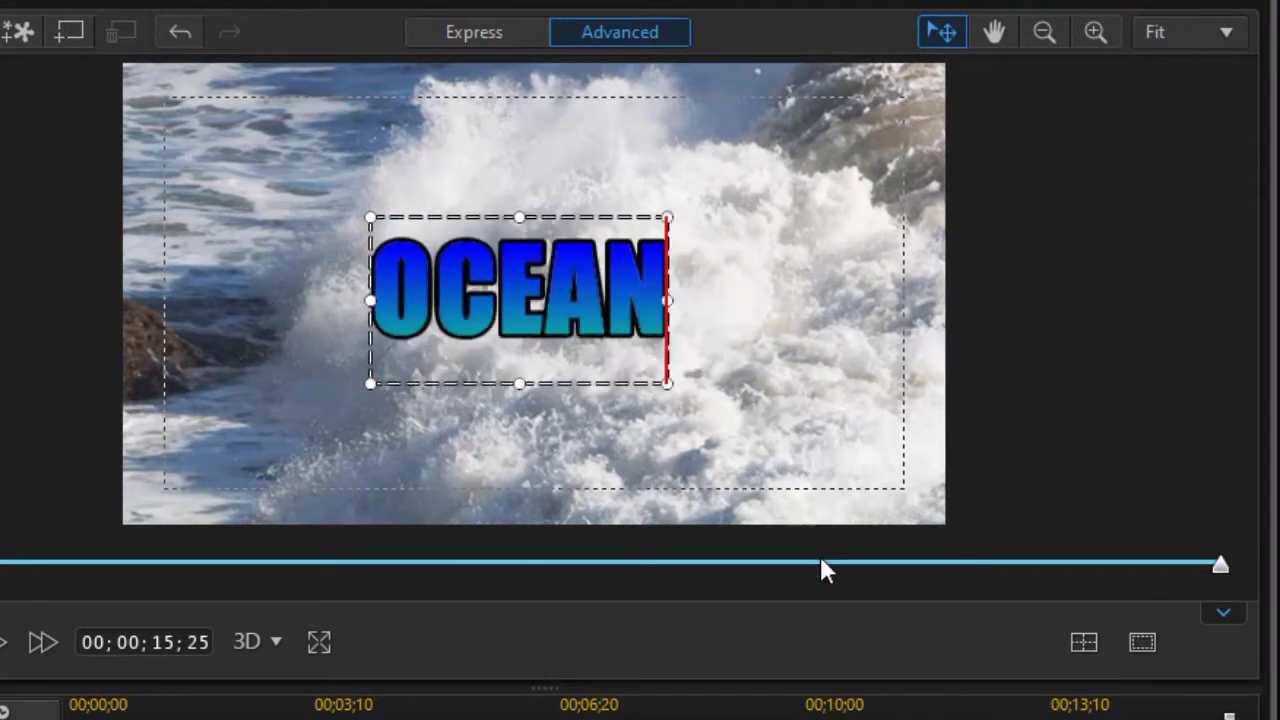
# Center the OCEAN title horizontally and vertically on the frame
pyautogui.click(1085, 642)
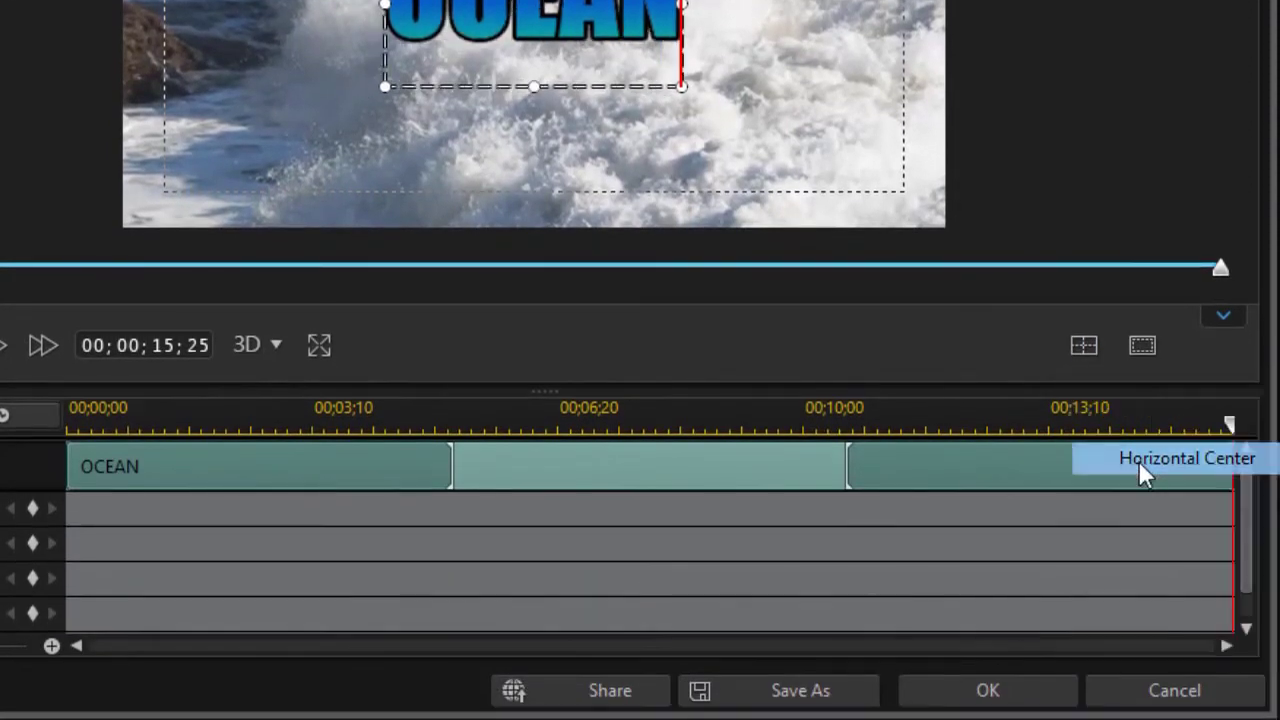
pyautogui.click(1138, 460)
pyautogui.click(1090, 341)
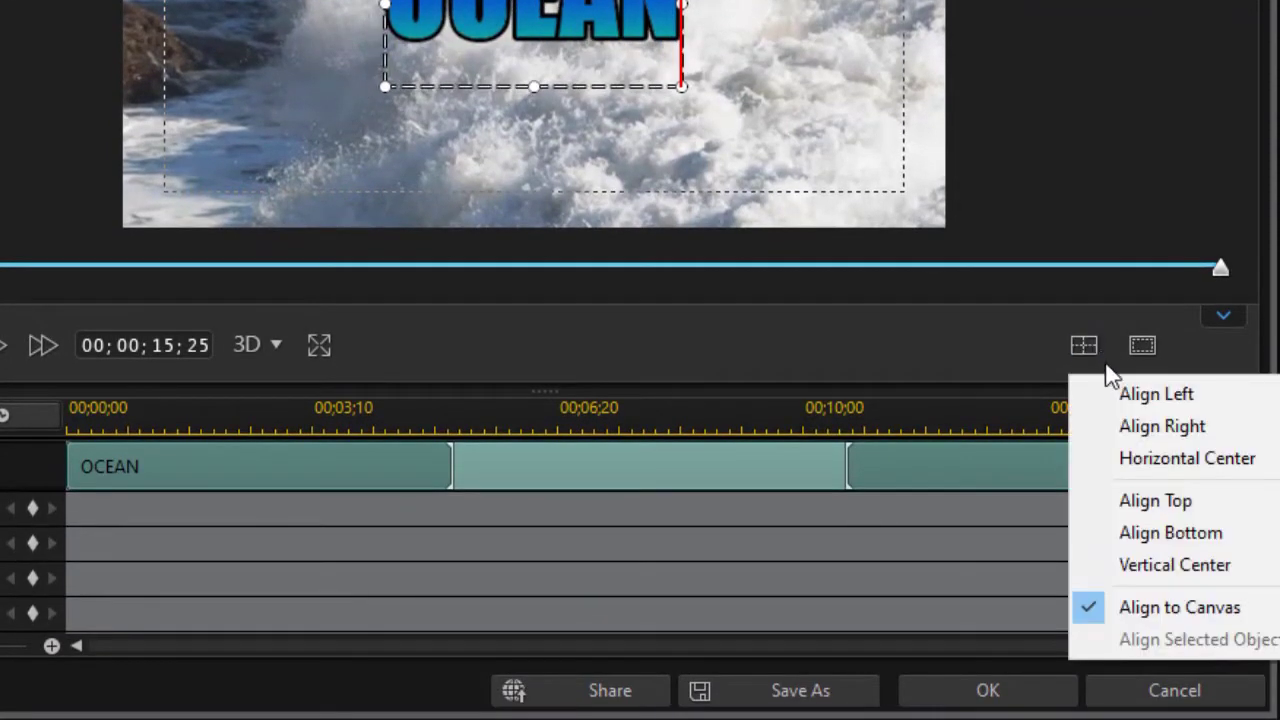
pyautogui.click(1130, 570)
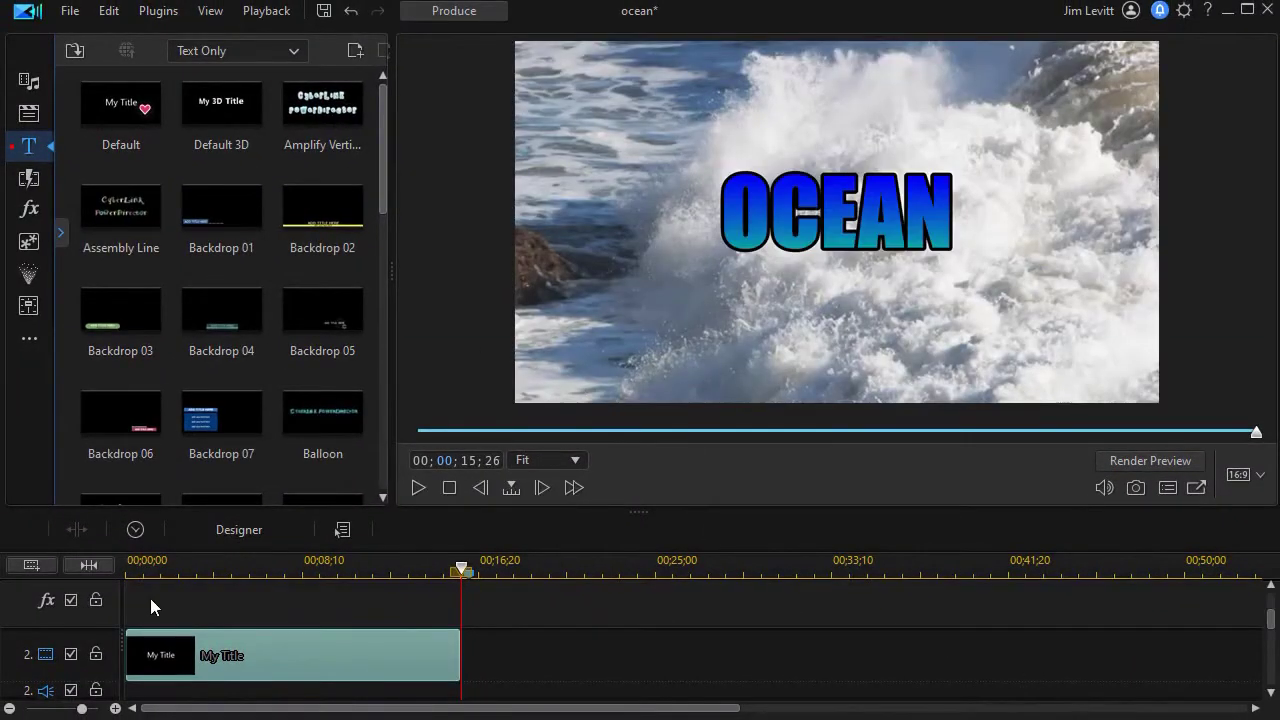
# Widen the Effect Room library and search 'LAS' to pick up the Laser effect
pyautogui.moveTo(461, 569); pyautogui.dragTo(128, 575)
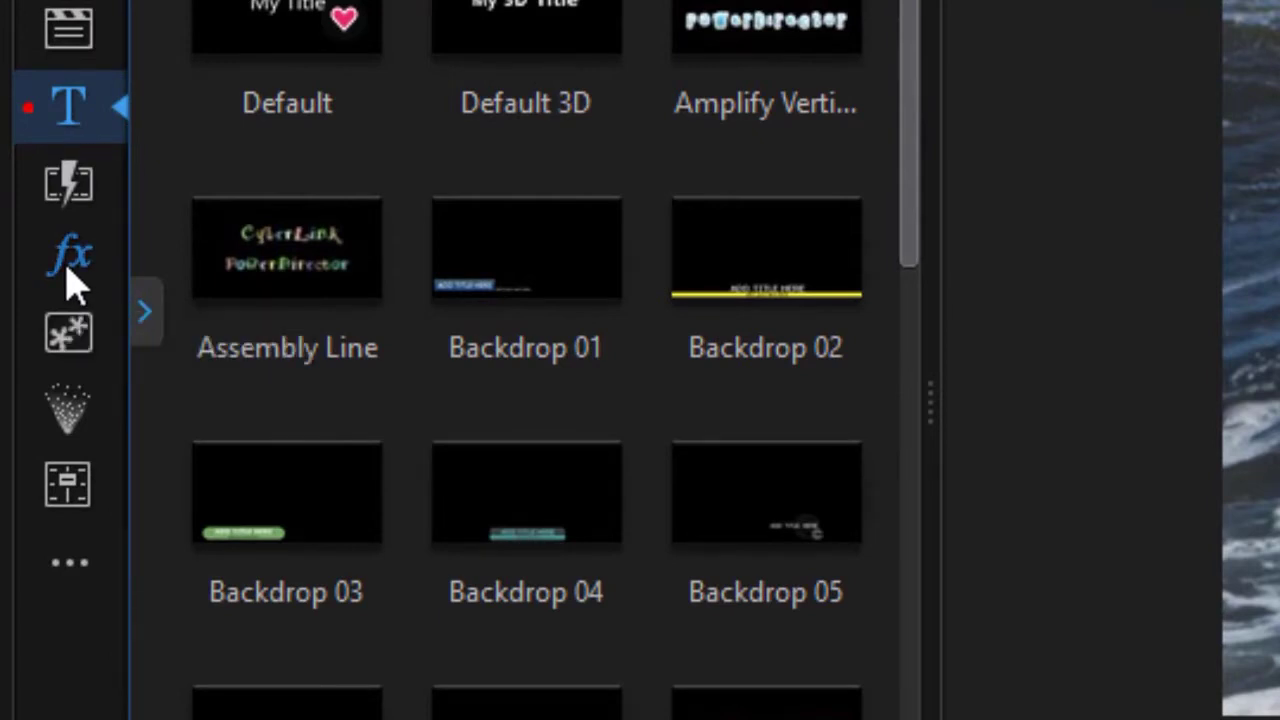
pyautogui.click(66, 275)
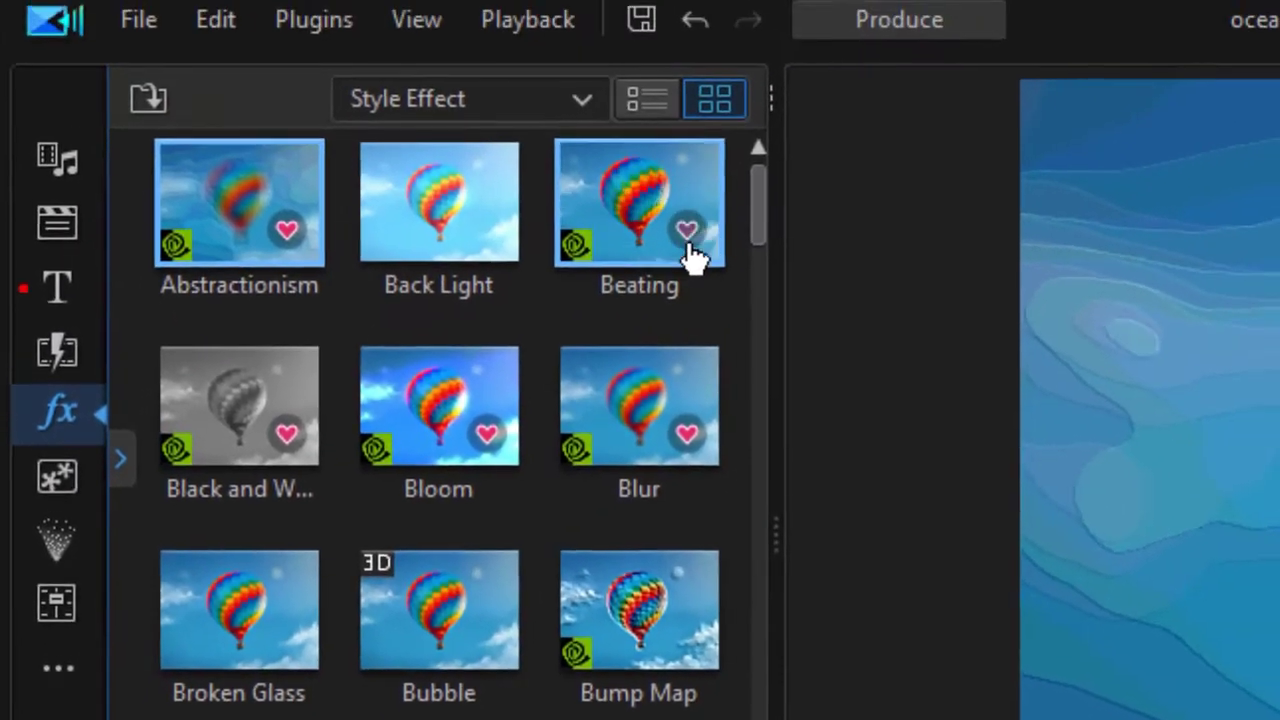
pyautogui.moveTo(775, 538); pyautogui.dragTo(1232, 570)
pyautogui.click(1100, 103)
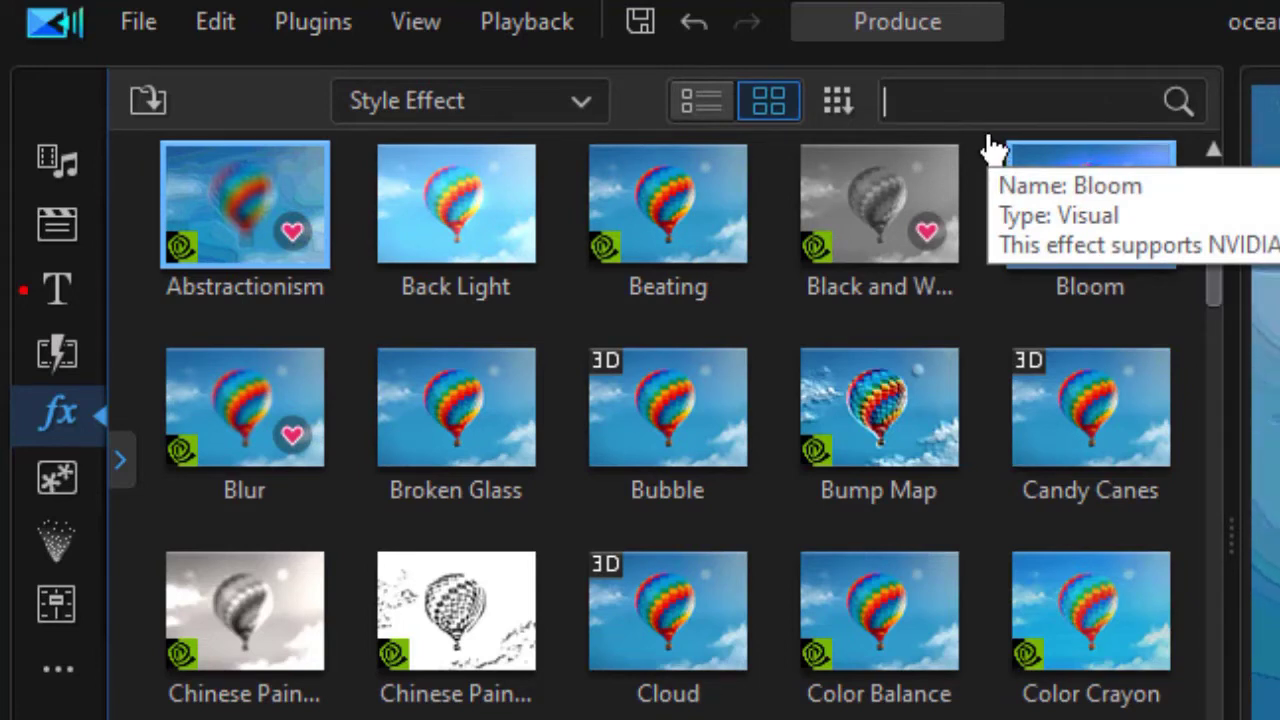
pyautogui.write('LAS')
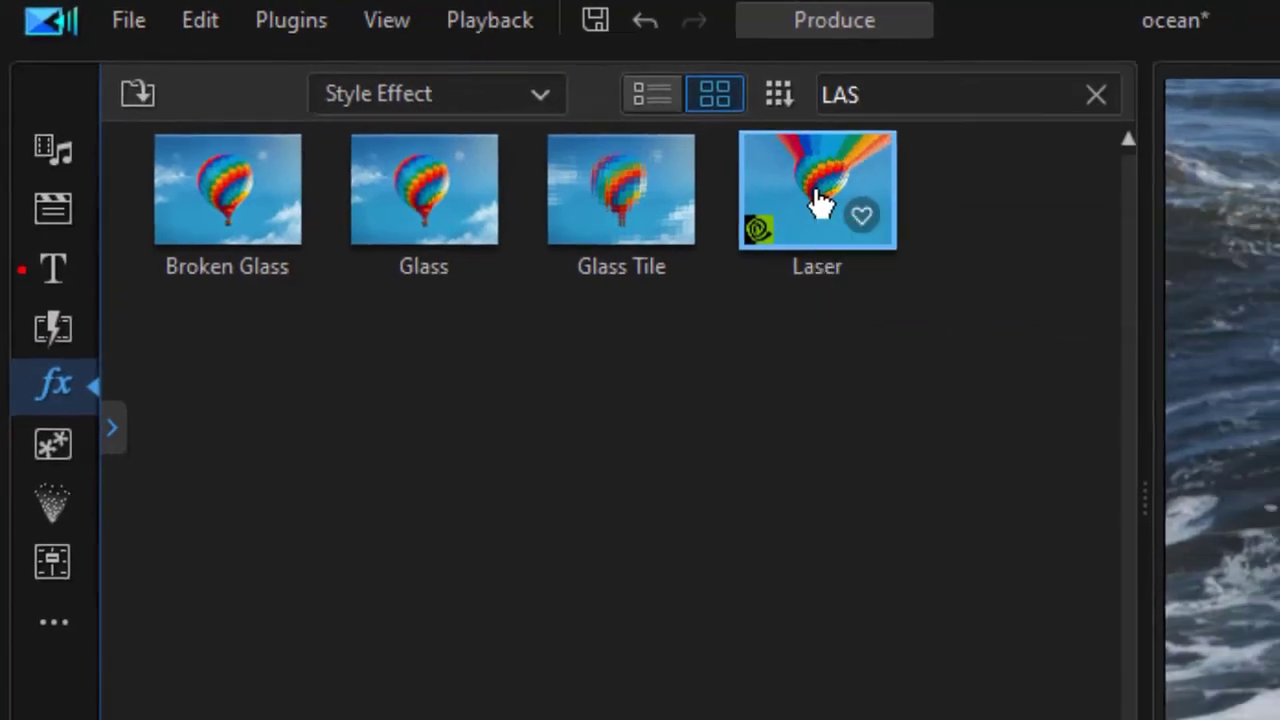
pyautogui.moveTo(817, 200); pyautogui.dragTo(97, 642)
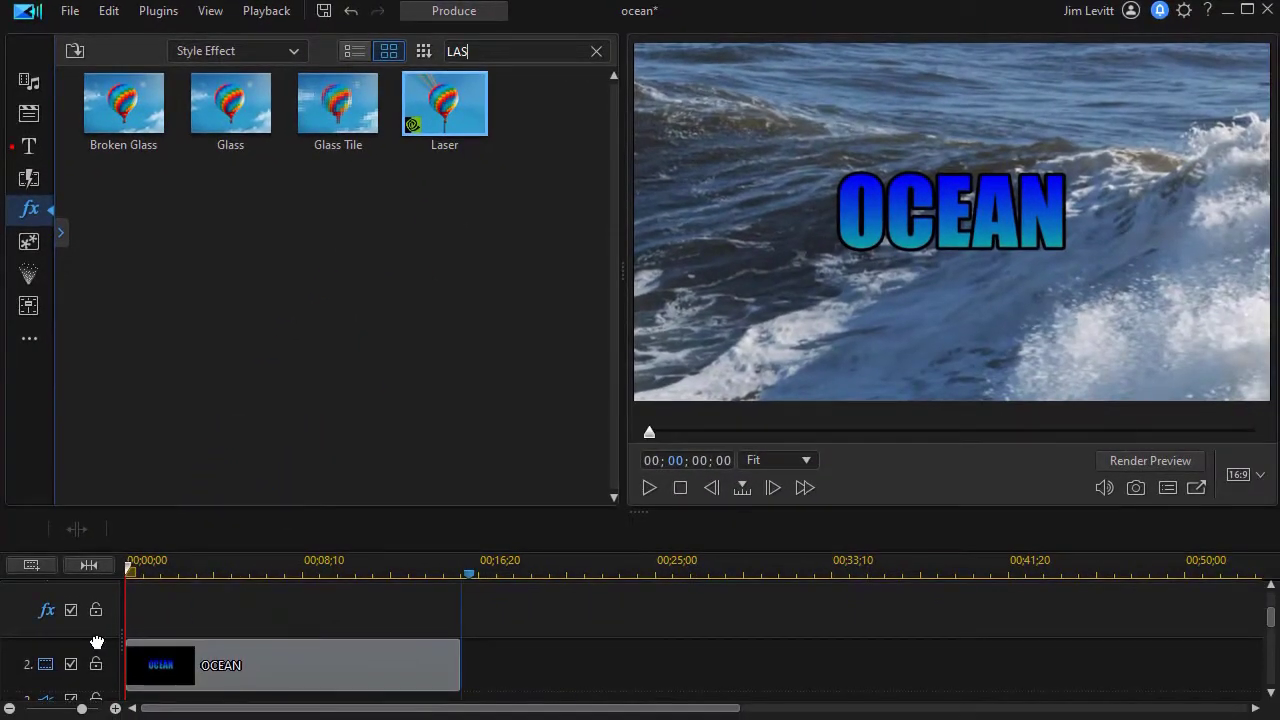
# Drop the Laser effect at the start of the effects track, extended to 00;00;16;07
pyautogui.moveTo(97, 642); pyautogui.dragTo(105, 610)
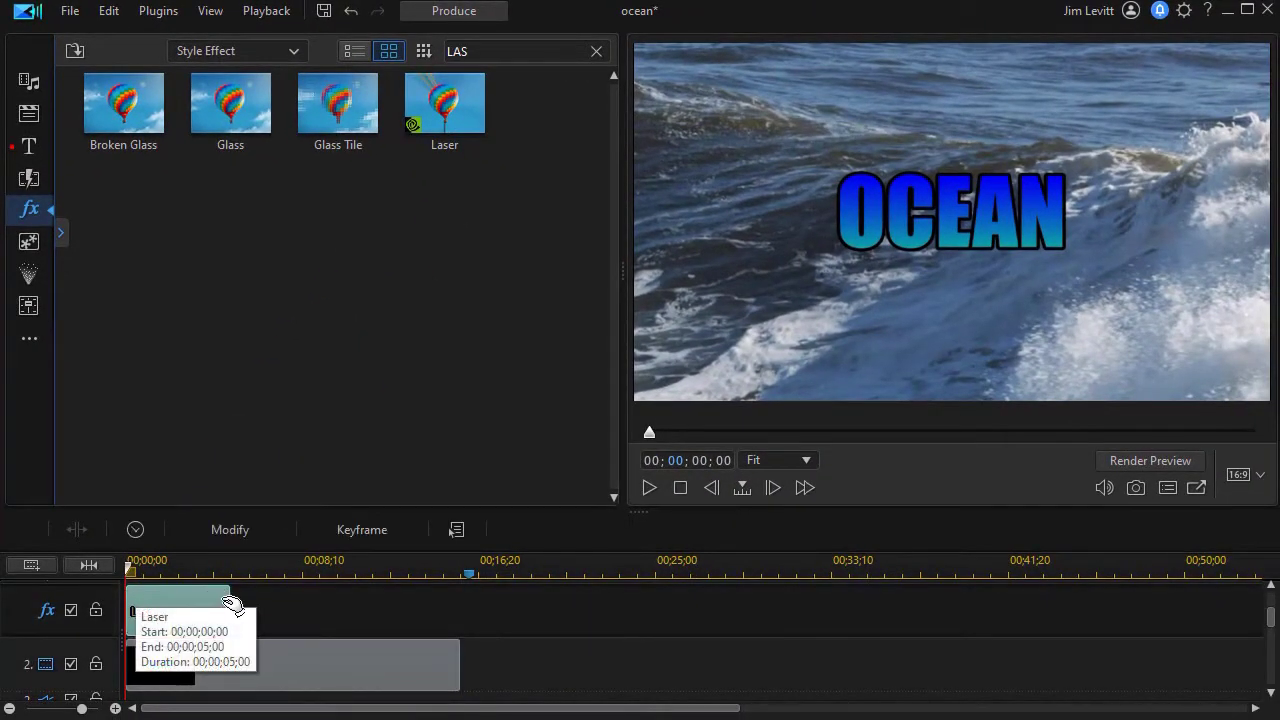
pyautogui.moveTo(230, 605); pyautogui.dragTo(468, 614)
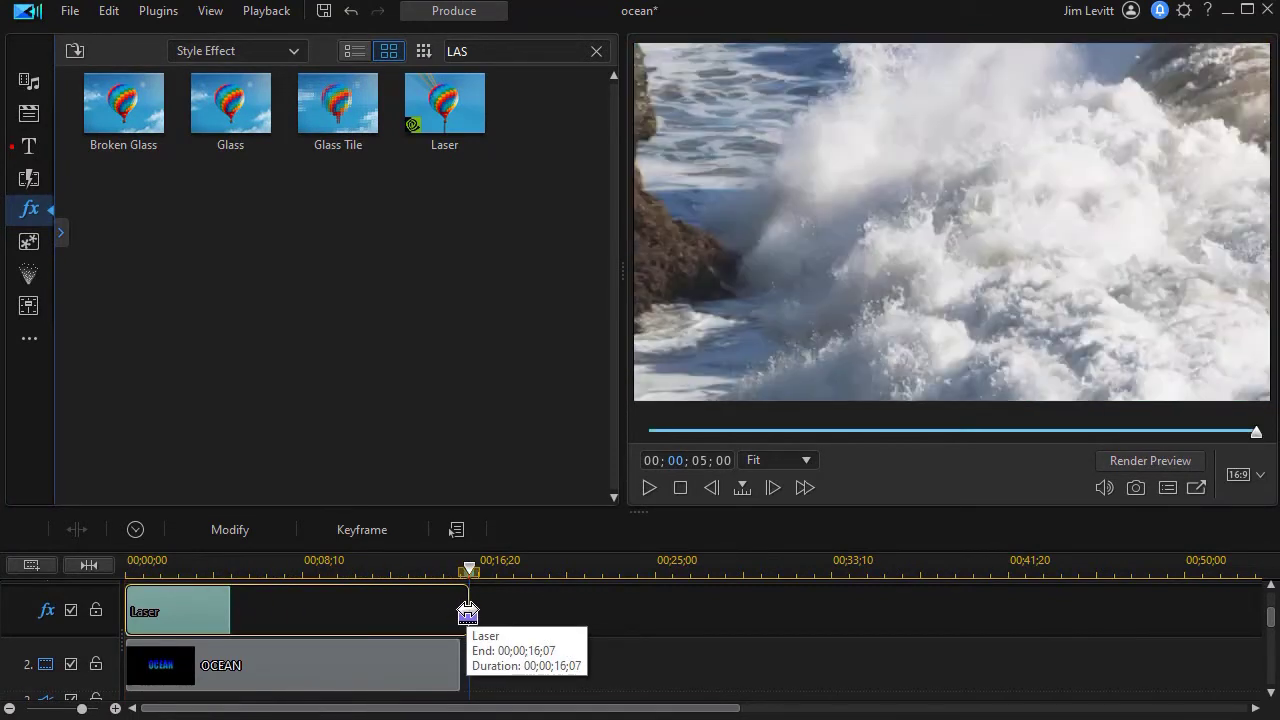
pyautogui.moveTo(468, 613); pyautogui.dragTo(468, 613)
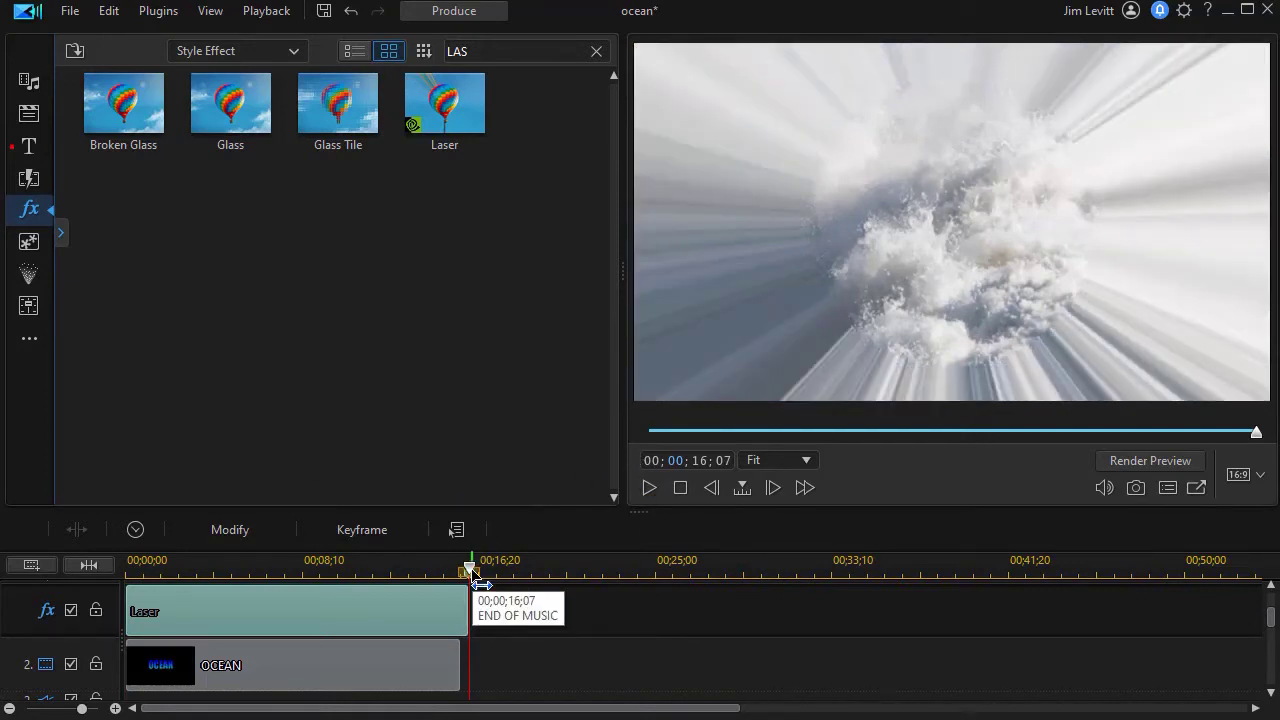
# Play the opening with the Laser effect and pause partway, around 08;23
pyautogui.moveTo(468, 600); pyautogui.dragTo(175, 607)
pyautogui.click(180, 612)
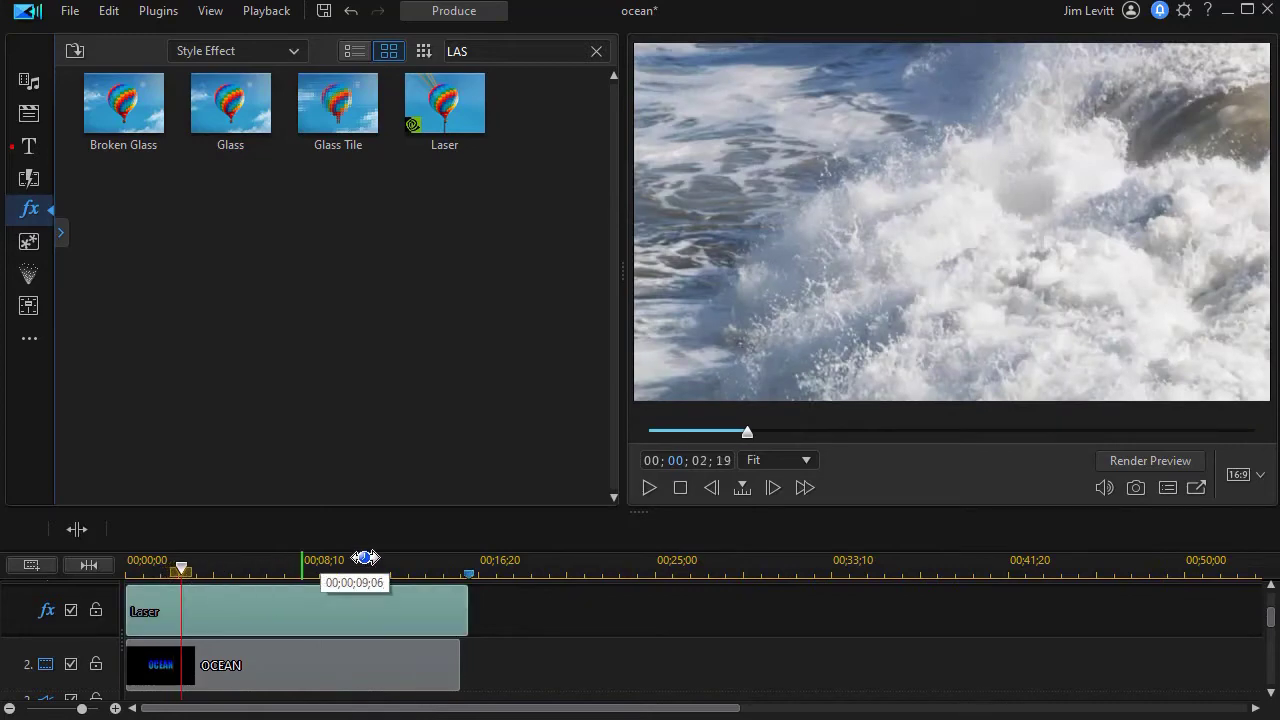
pyautogui.click(649, 489)
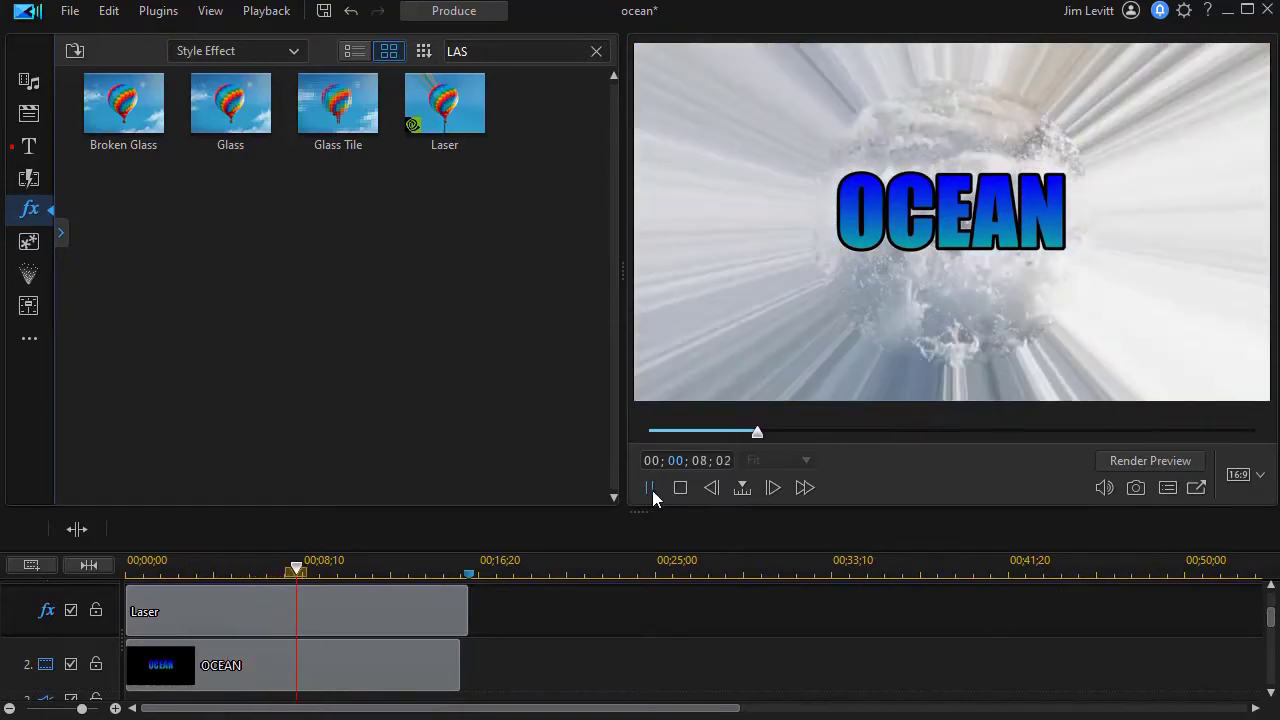
pyautogui.click(650, 488)
pyautogui.moveTo(322, 612)
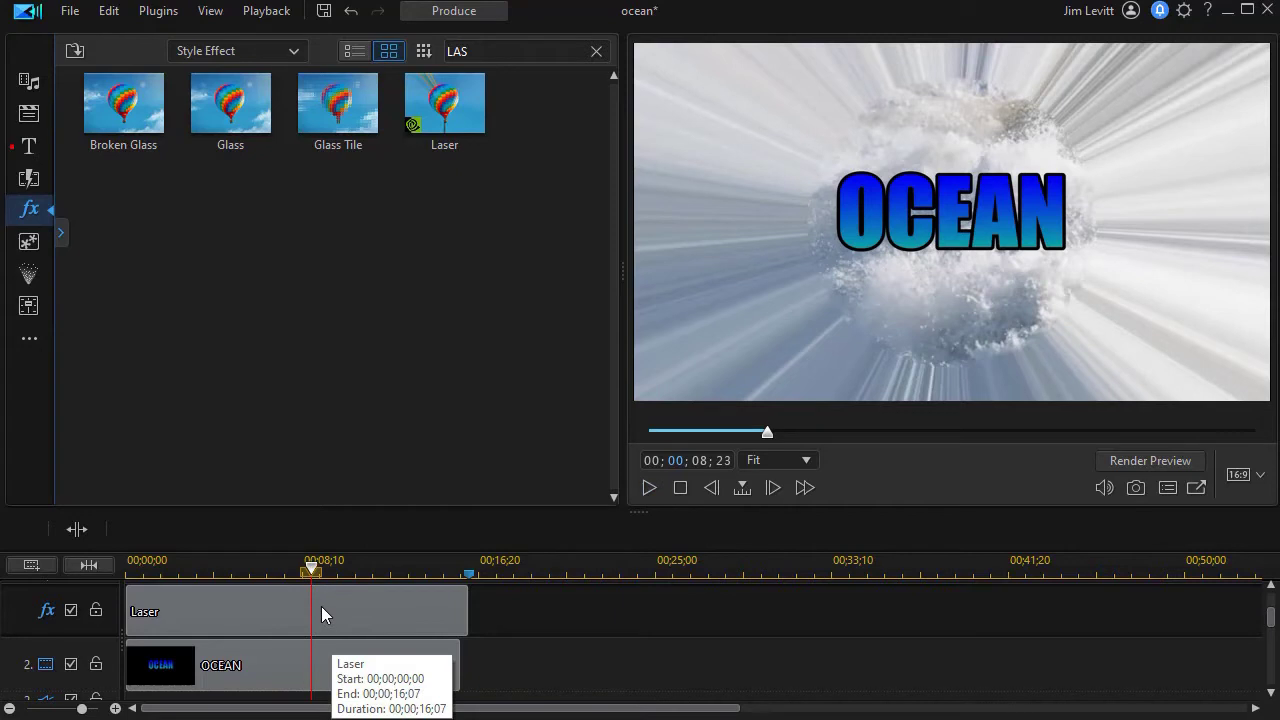
pyautogui.click(313, 608)
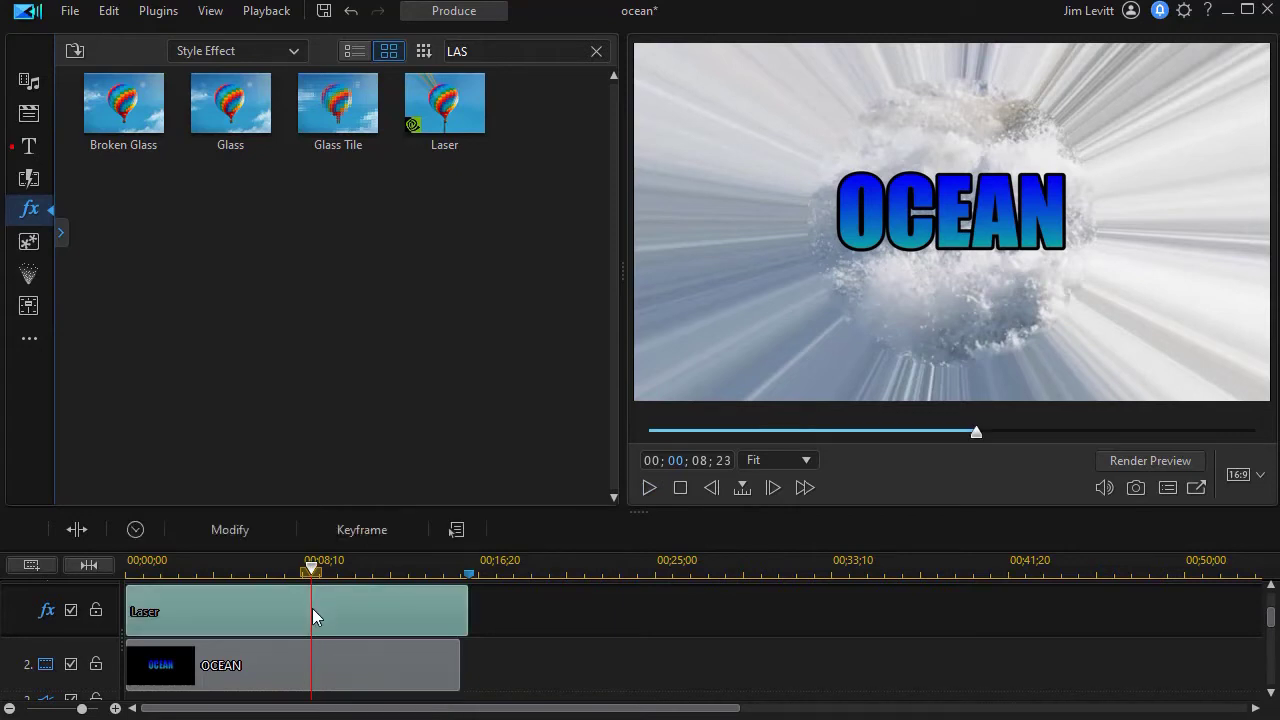
# Set the Laser effect's Percentage slider to 53 in Effect Settings
pyautogui.doubleClick(337, 615)
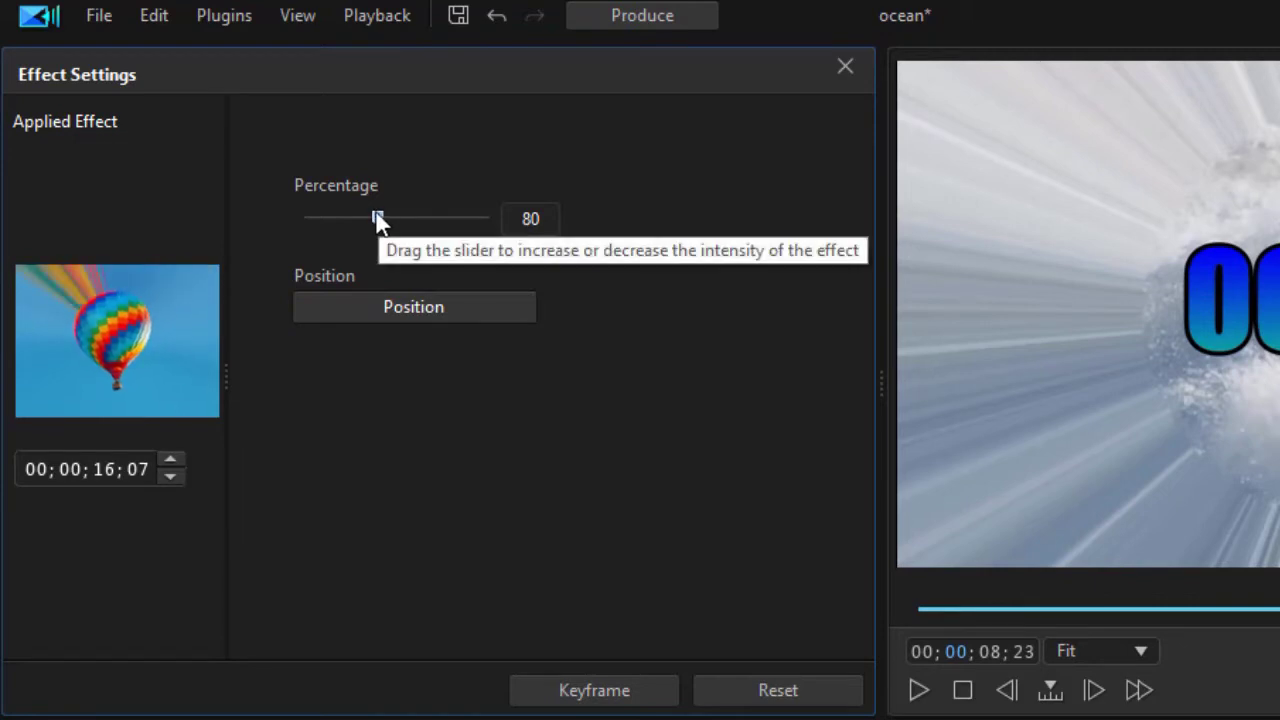
pyautogui.moveTo(376, 213)
pyautogui.mouseDown()
pyautogui.moveTo(325, 215)
pyautogui.moveTo(488, 249)
pyautogui.moveTo(334, 246)
pyautogui.moveTo(352, 245)
pyautogui.mouseUp()
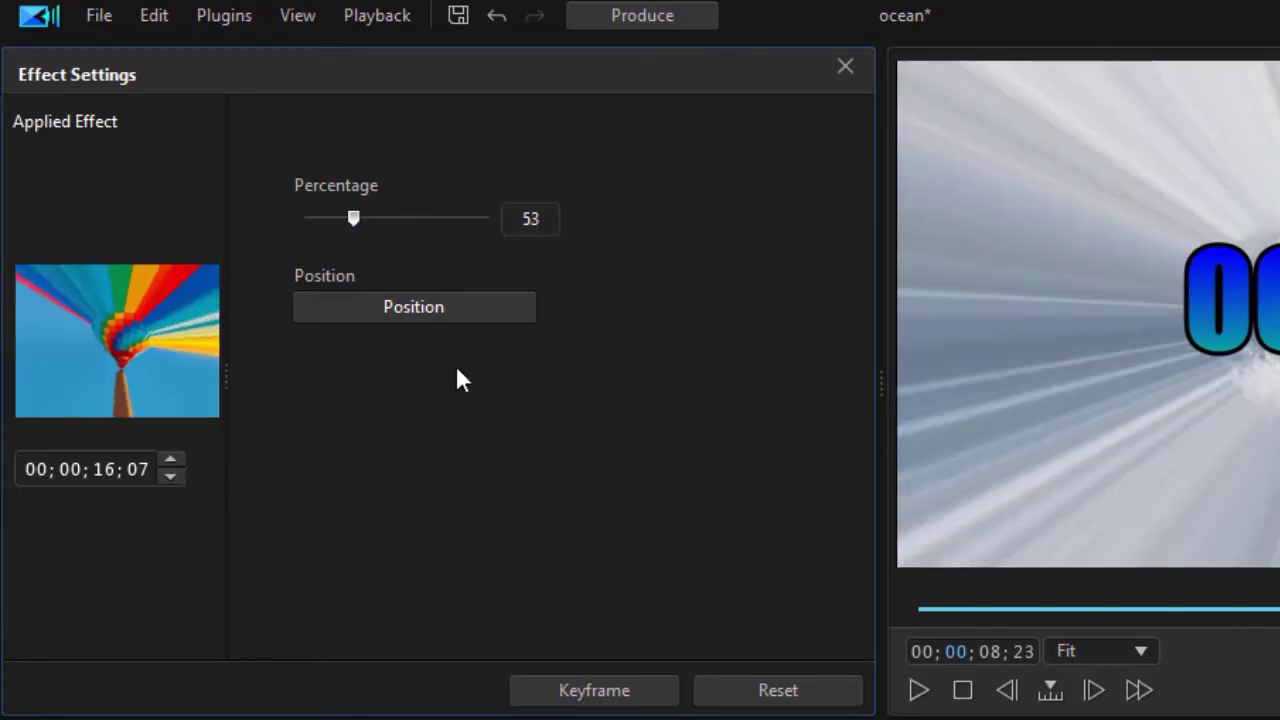
# Add a Laser Percentage keyframe of 72 at 00;00, then preview around three seconds in
pyautogui.click(608, 698)
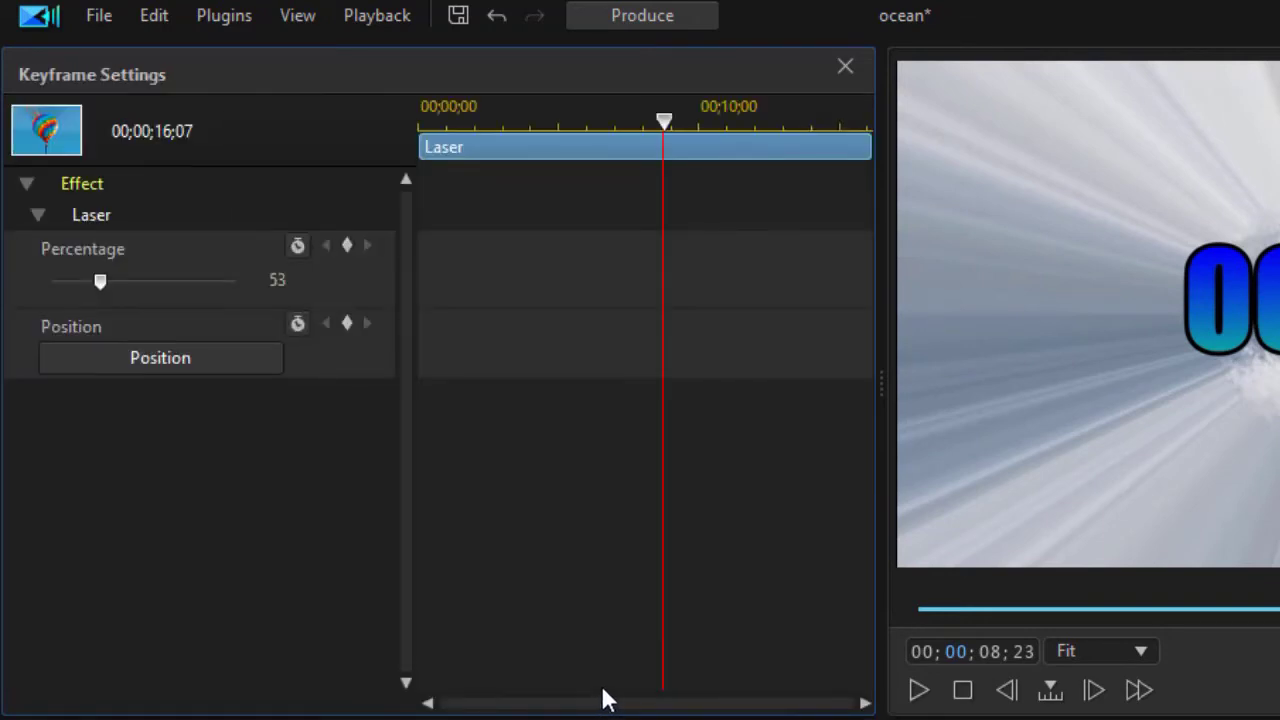
pyautogui.moveTo(660, 121)
pyautogui.mouseDown()
pyautogui.moveTo(654, 146)
pyautogui.moveTo(420, 146)
pyautogui.mouseUp()
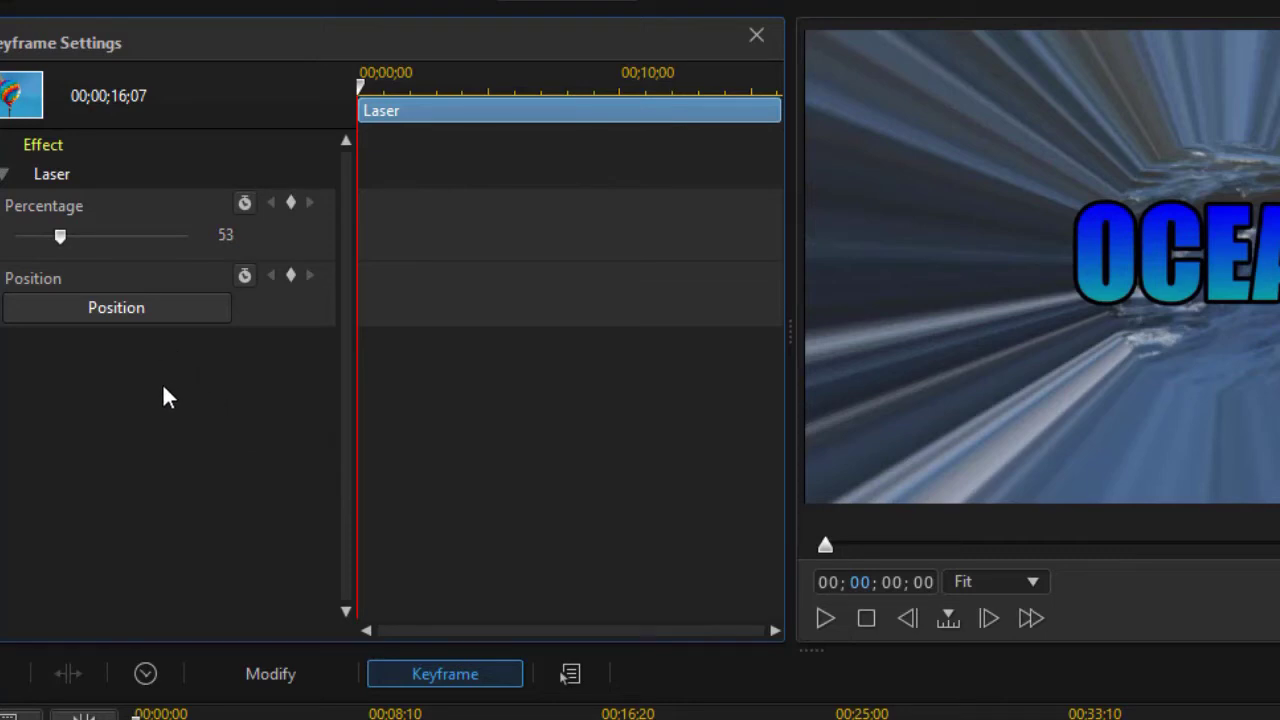
pyautogui.click(59, 240)
pyautogui.moveTo(56, 238); pyautogui.dragTo(74, 240)
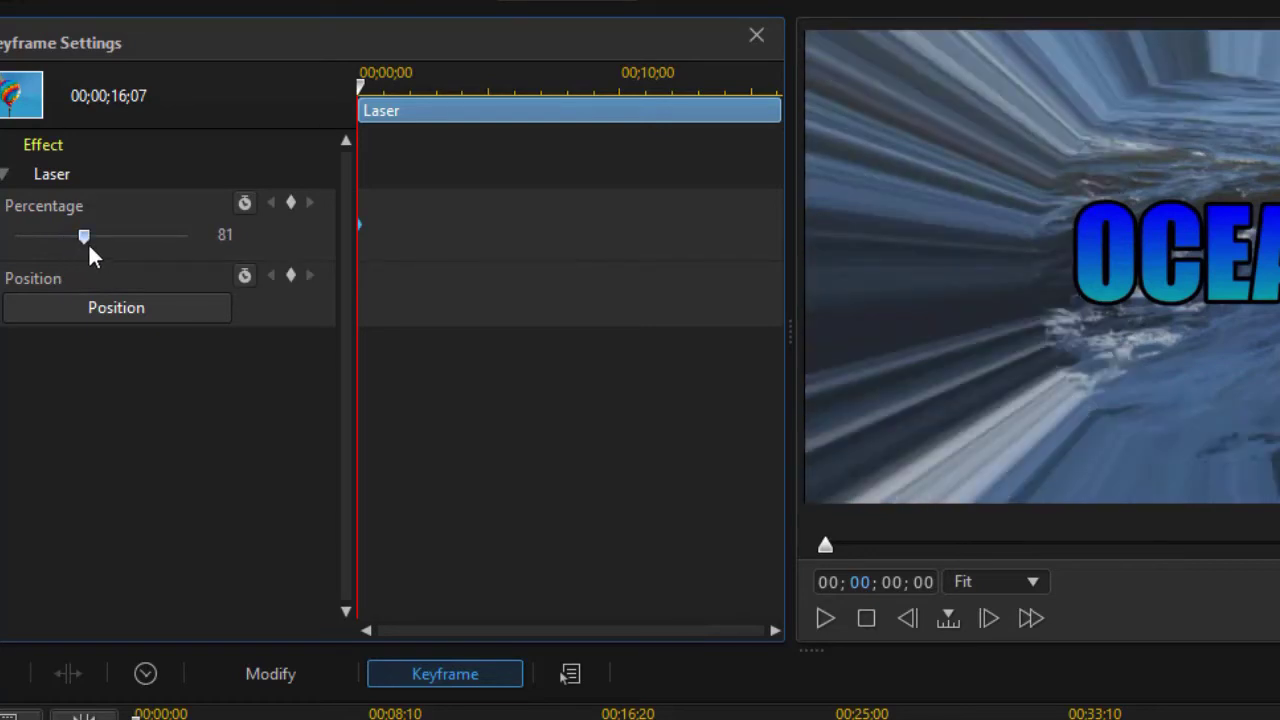
pyautogui.moveTo(88, 242); pyautogui.dragTo(71, 240)
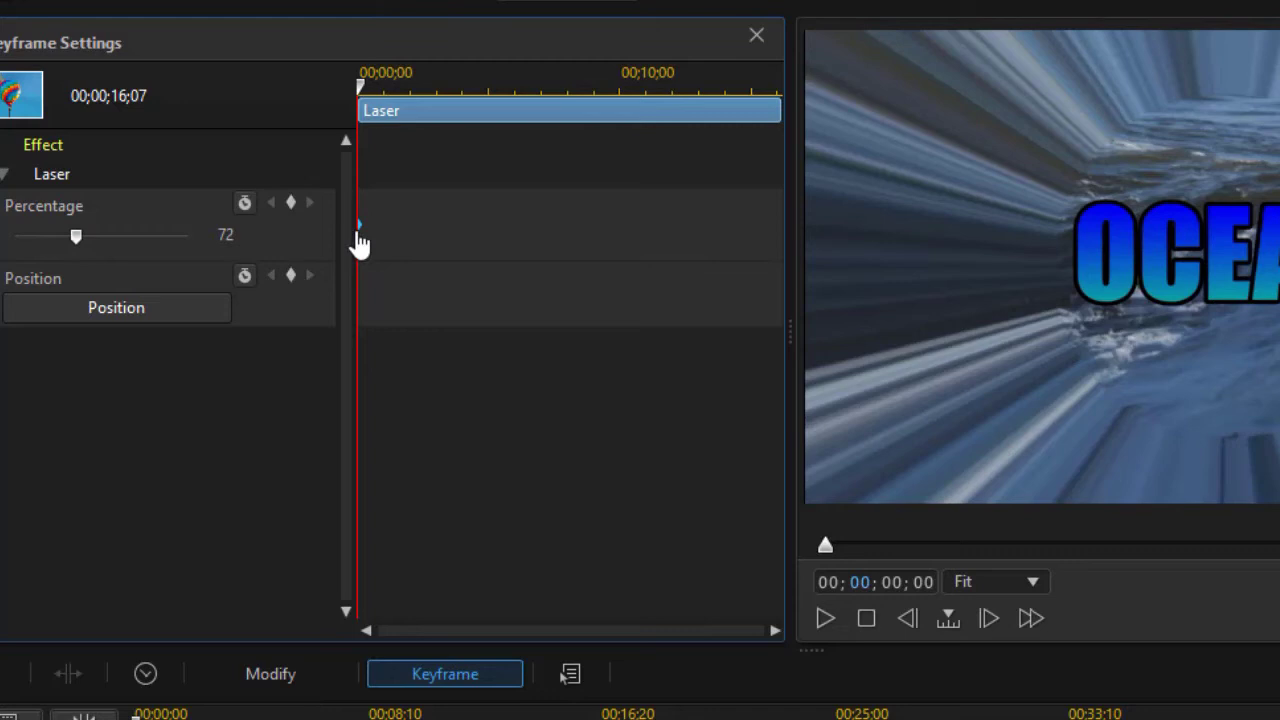
pyautogui.moveTo(362, 88)
pyautogui.mouseDown()
pyautogui.moveTo(466, 125)
pyautogui.moveTo(452, 140)
pyautogui.mouseUp()
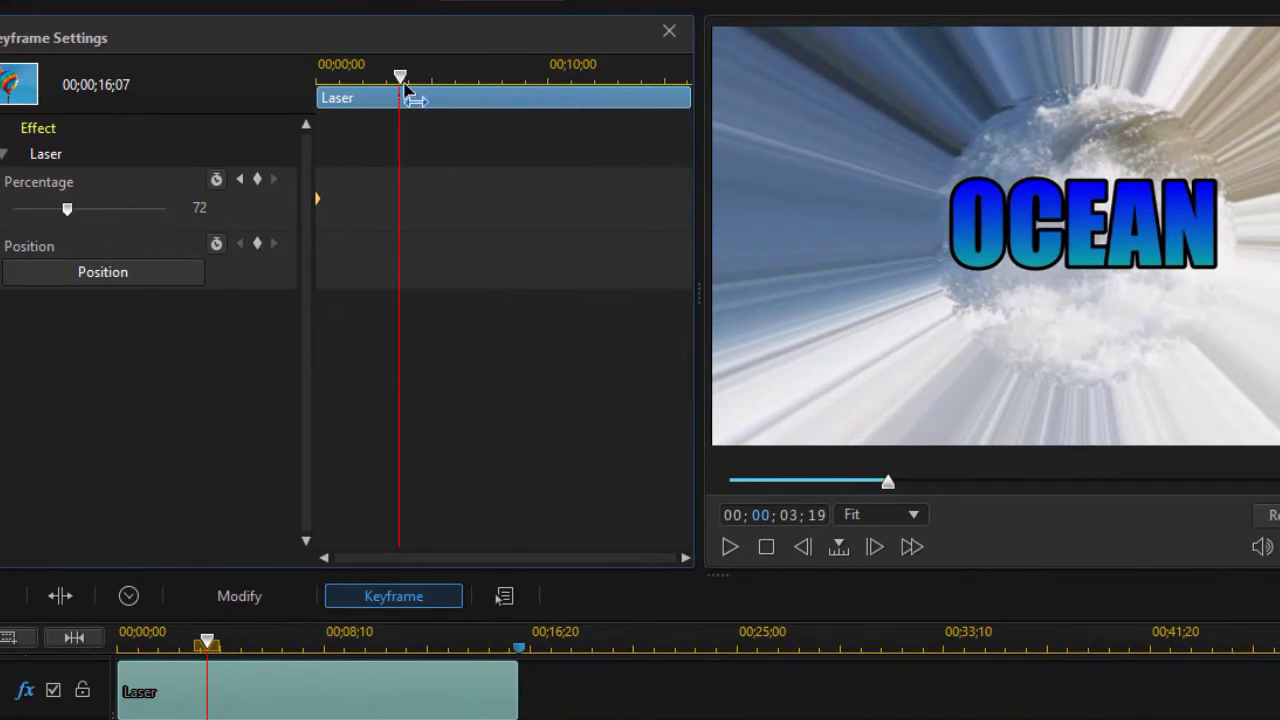
pyautogui.moveTo(398, 72); pyautogui.dragTo(393, 78)
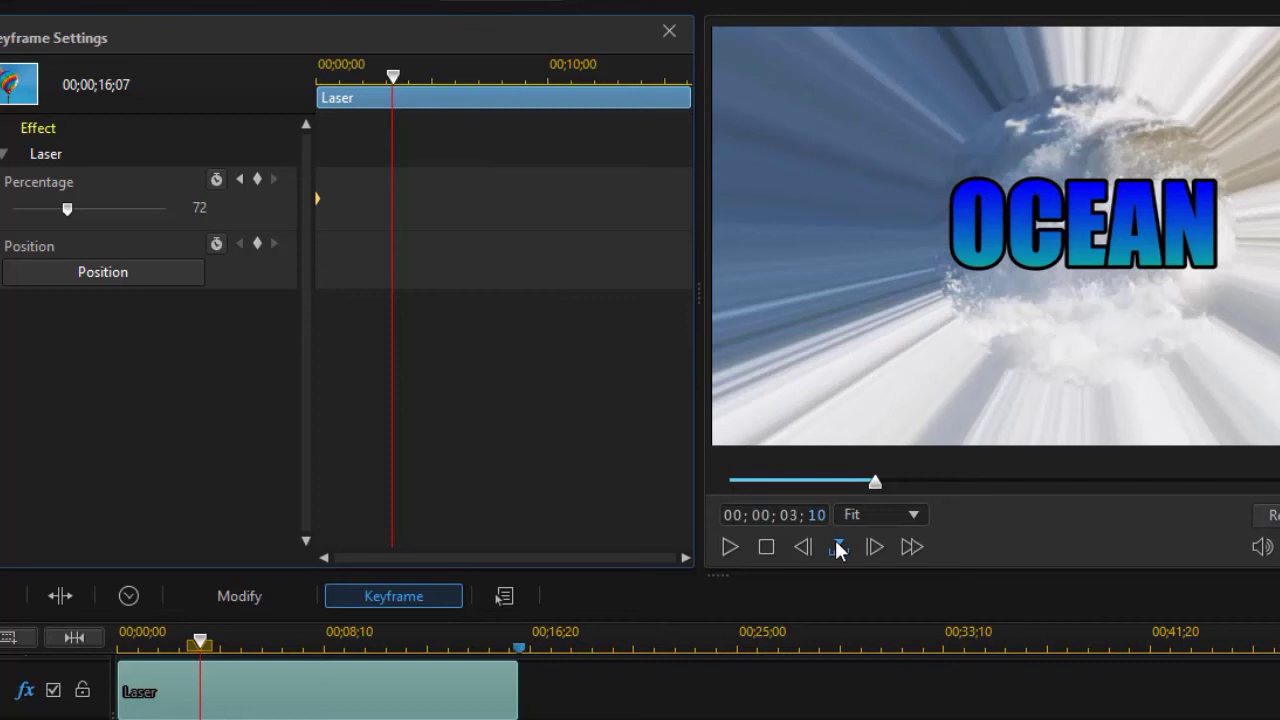
# Duplicate the previous keyframe at 03;00 to hold the Laser at 72 percent
pyautogui.write('00')
pyautogui.press('Return')
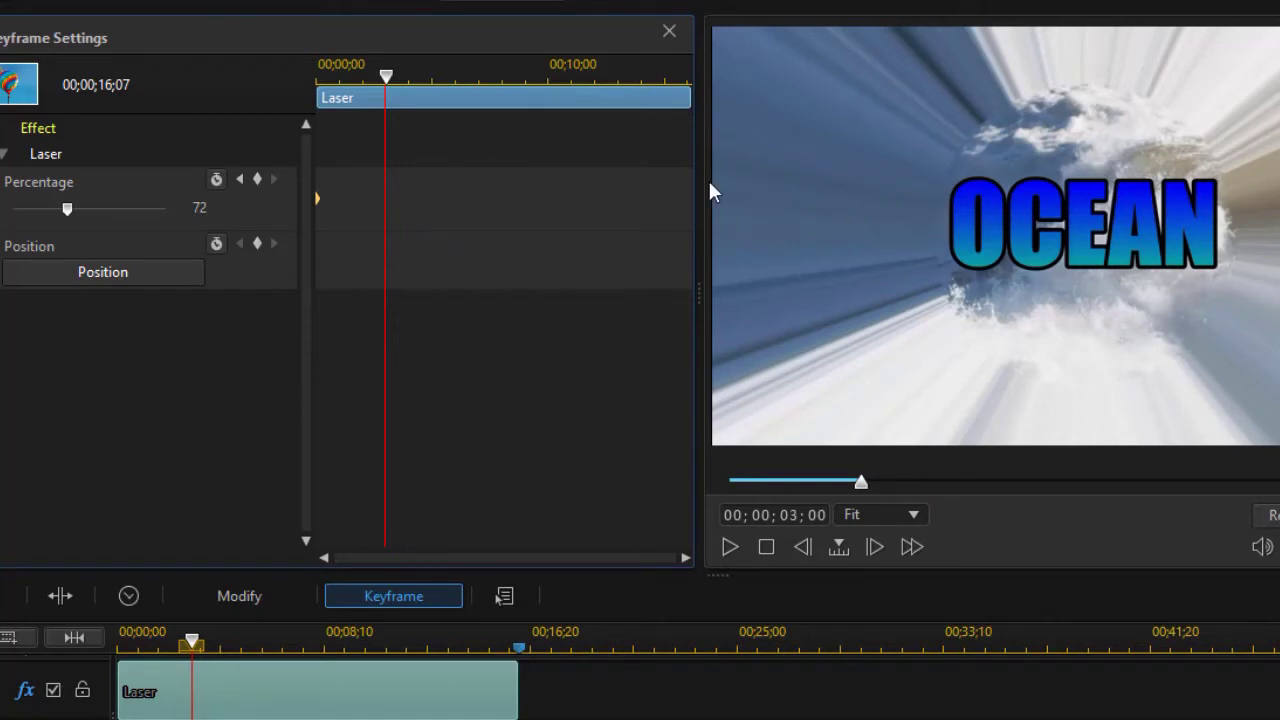
pyautogui.rightClick(400, 193)
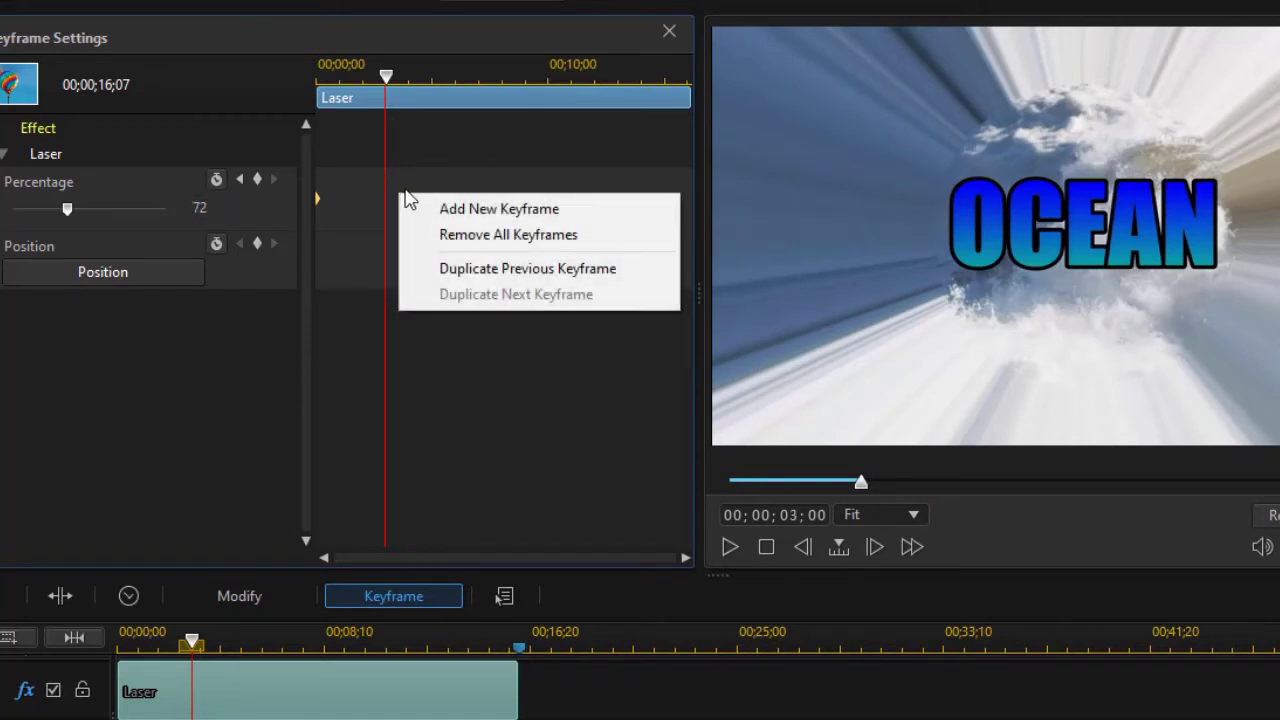
pyautogui.click(476, 272)
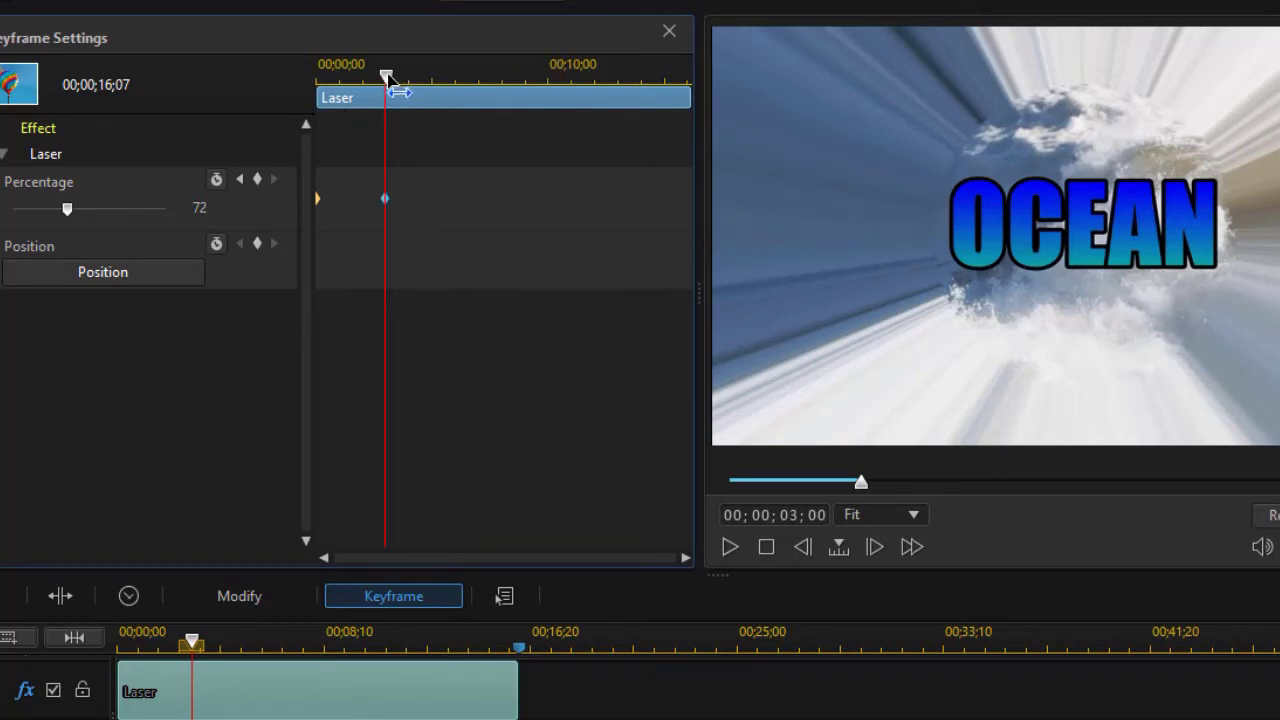
# Add a 200 percent Laser keyframe at 14;11 and close Keyframe Settings
pyautogui.moveTo(386, 78); pyautogui.dragTo(700, 103)
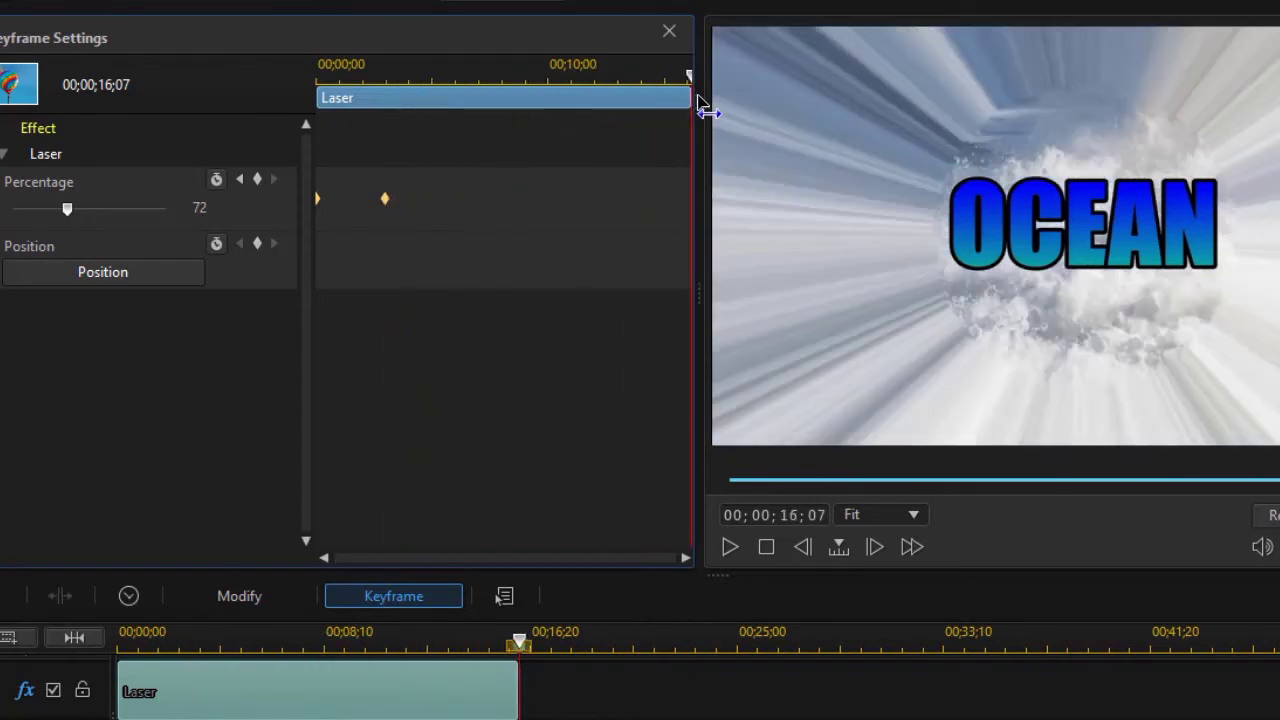
pyautogui.moveTo(698, 100); pyautogui.dragTo(650, 100)
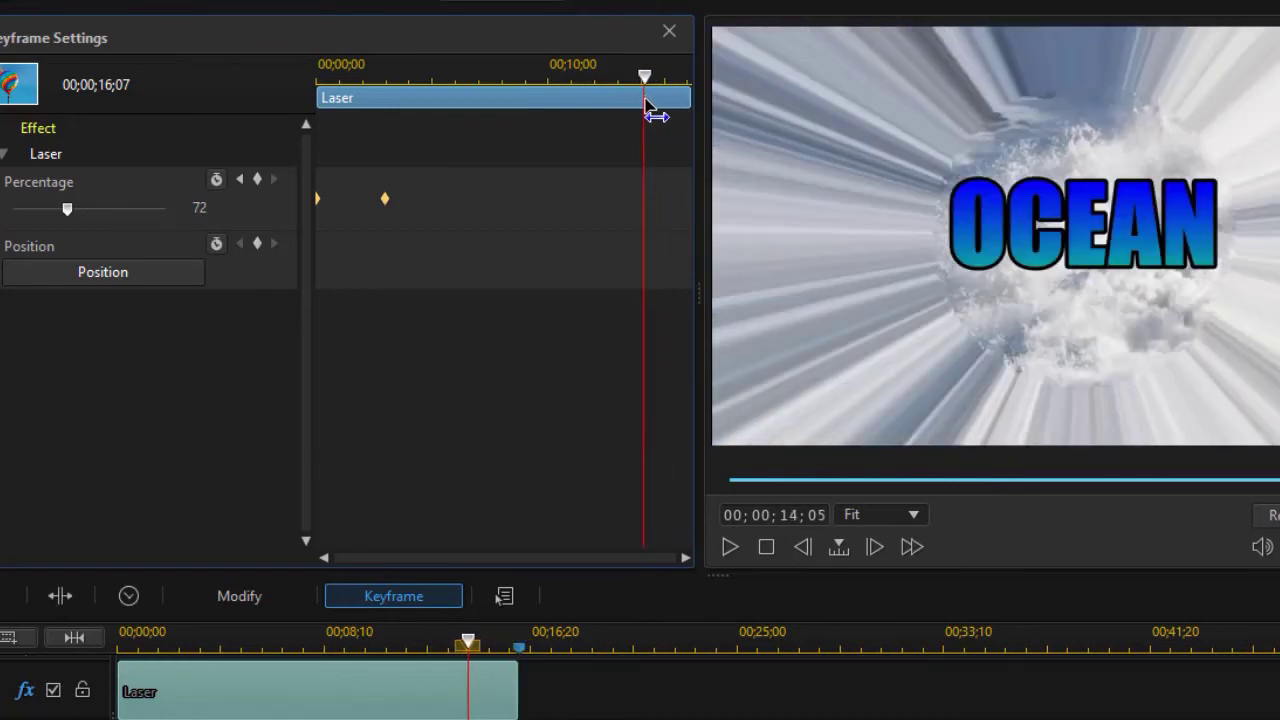
pyautogui.moveTo(650, 103); pyautogui.dragTo(652, 105)
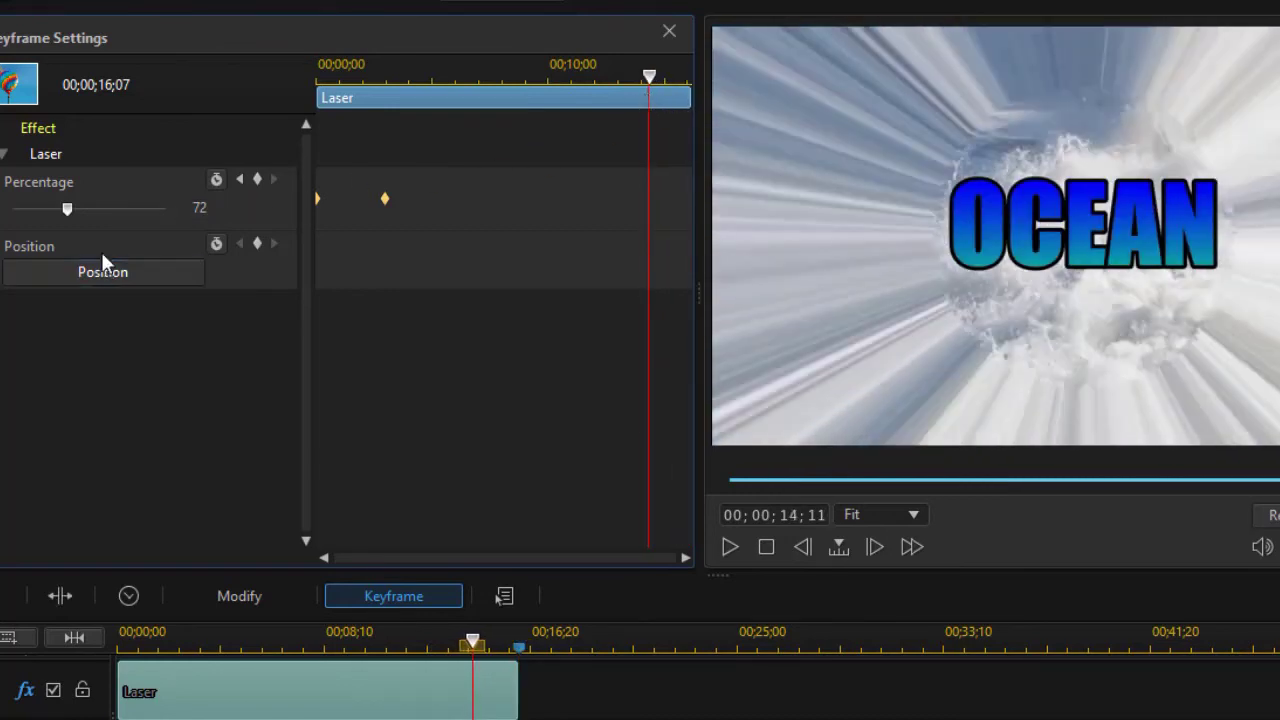
pyautogui.moveTo(66, 209); pyautogui.dragTo(150, 210)
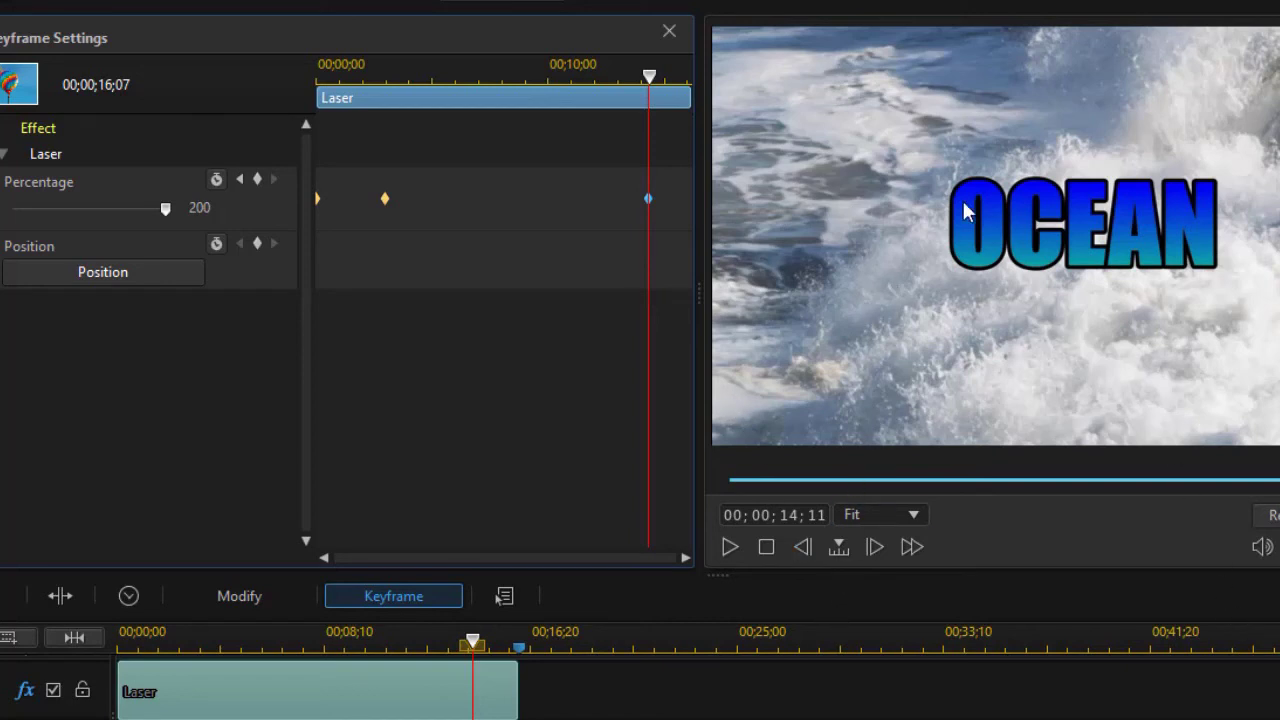
pyautogui.click(670, 32)
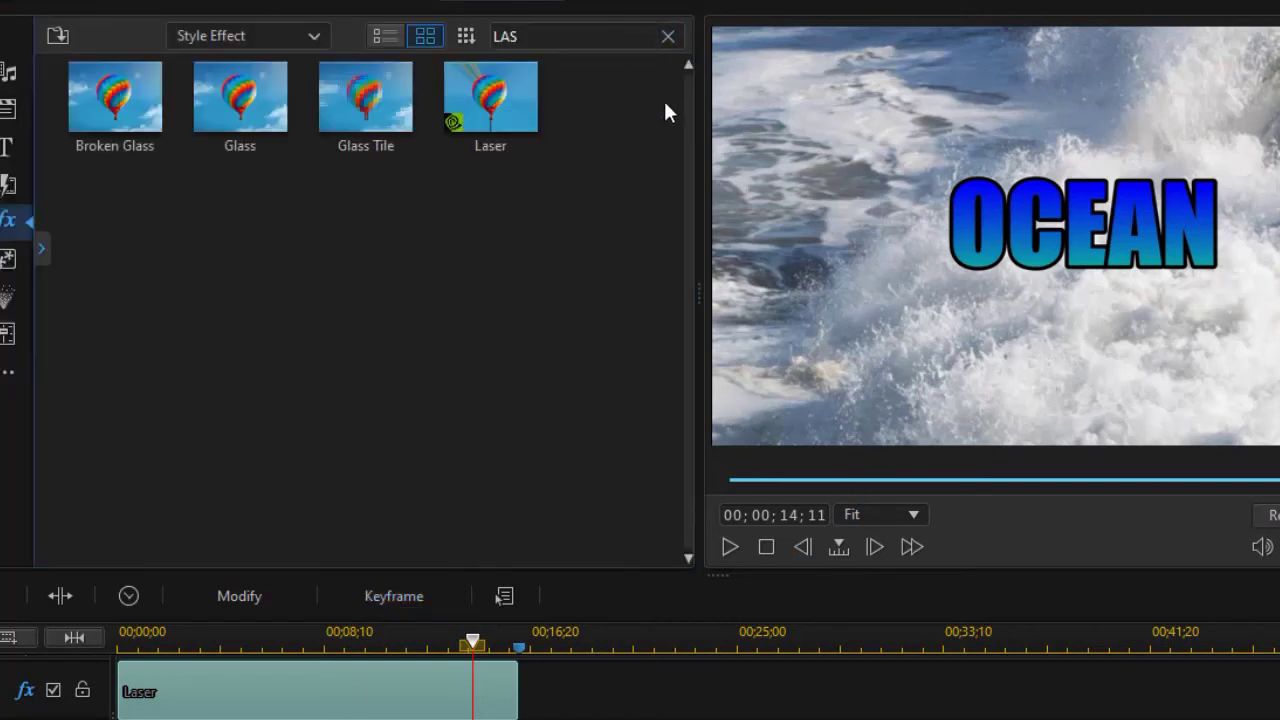
# Drag the library/preview splitter left to widen the OCEAN preview
pyautogui.moveTo(701, 290); pyautogui.dragTo(100, 340)
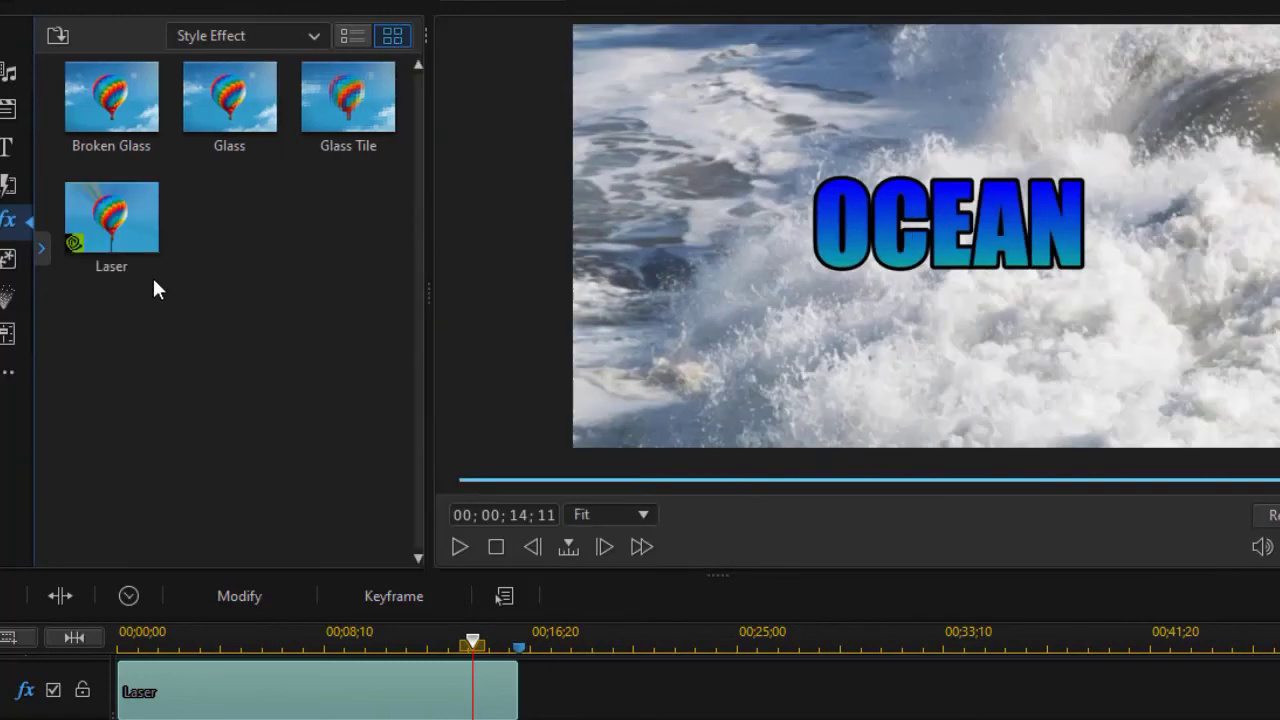